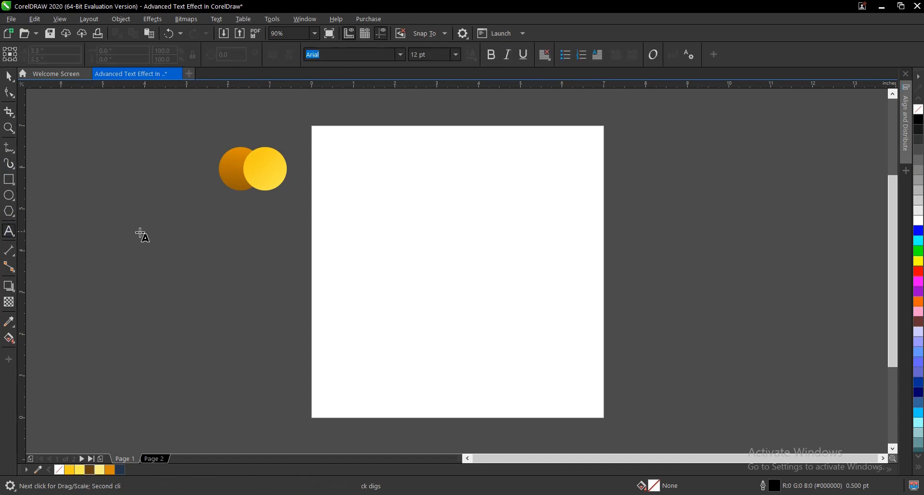
- Add artistic text to the middle of the page reading "Cool" with "Pool" on a second line
left_click(435, 243)
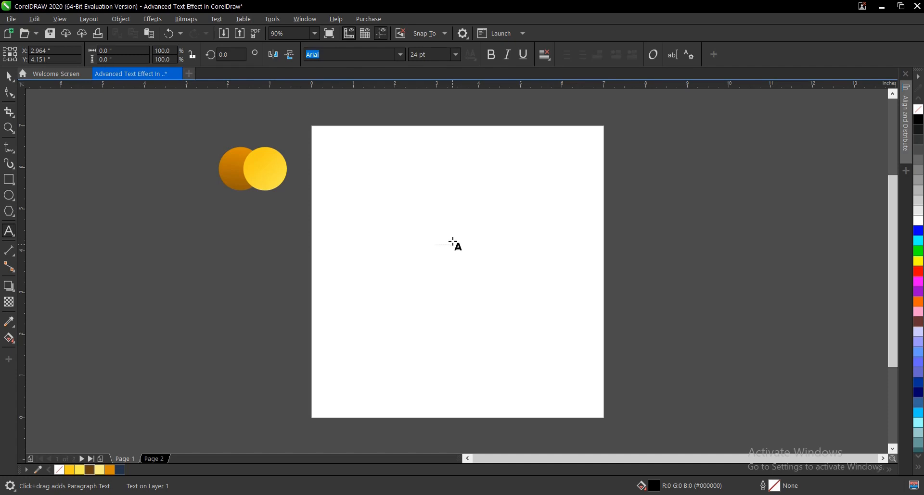
type("Copl ")
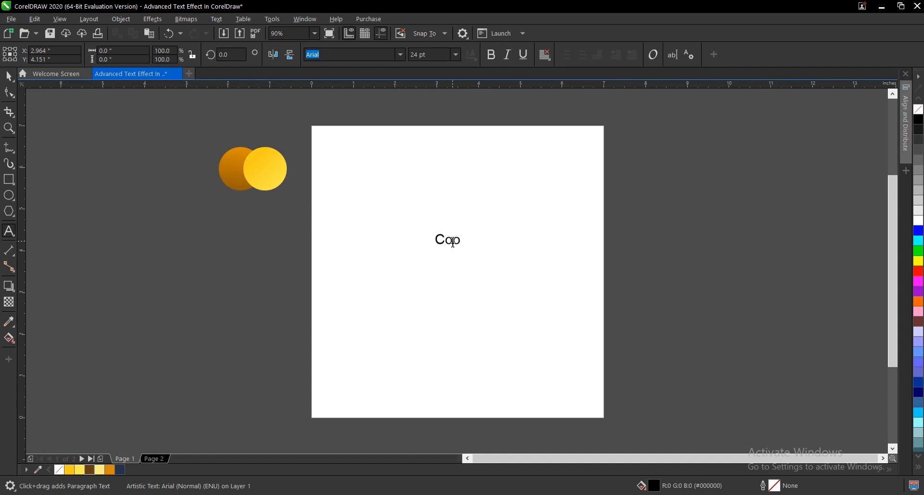
type("Pool")
key("Escape")
key("space")
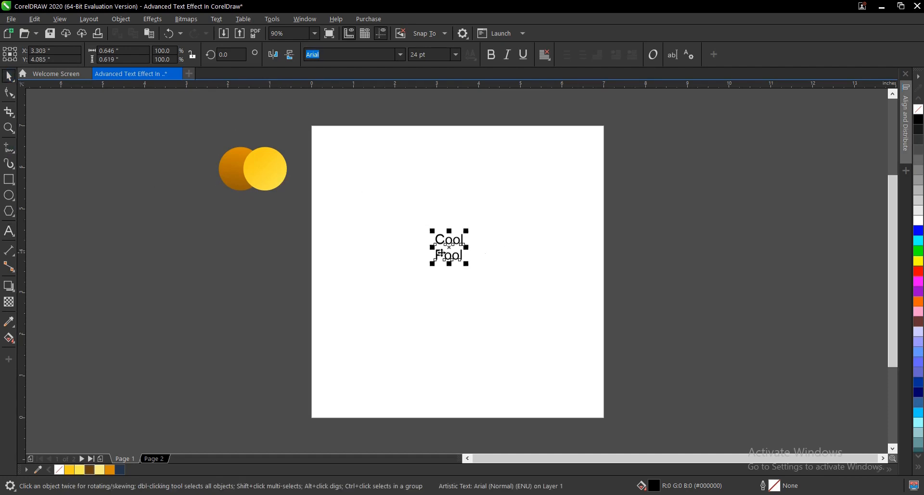
- Tighten the line spacing of the text so "Pool" sits closer beneath "Cool"
scroll(459, 247, "up", 2)
scroll(461, 251, "up", 2)
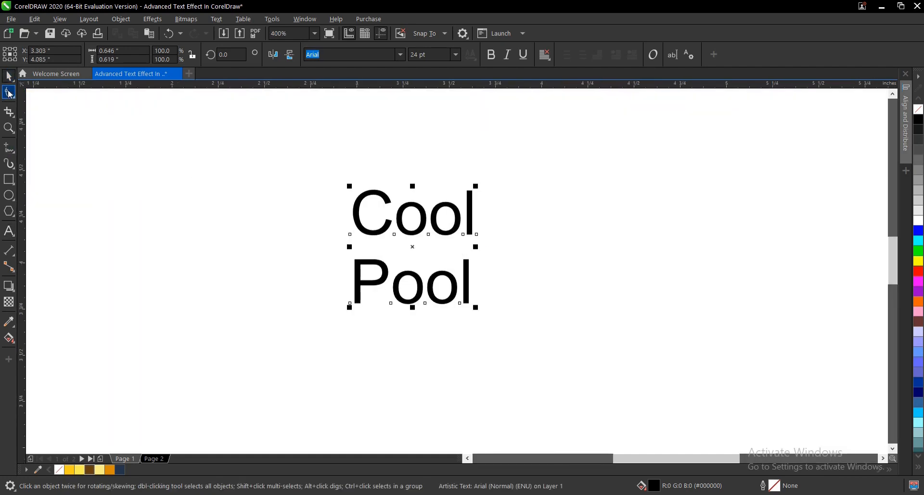
left_click(9, 93)
left_click_drag(347, 307, 347, 281)
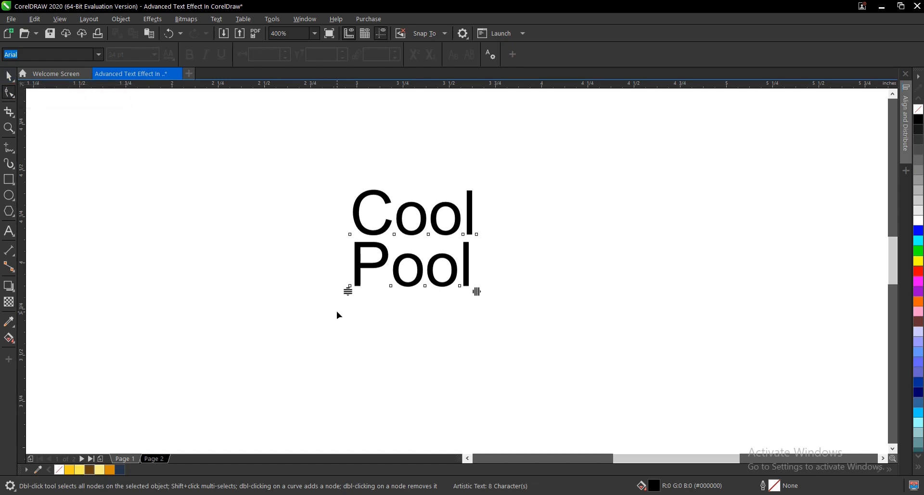
key("space")
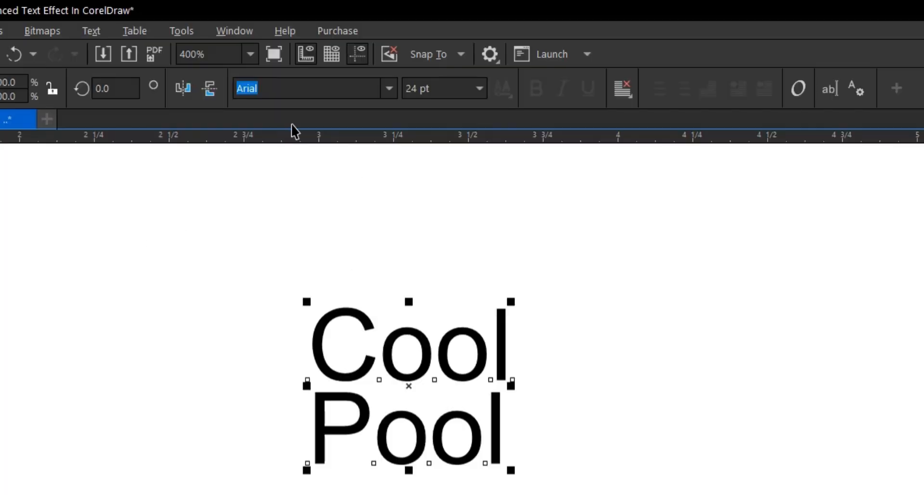
- Set the font of the "Cool Pool" text to eacolgica round slab
left_click(390, 89)
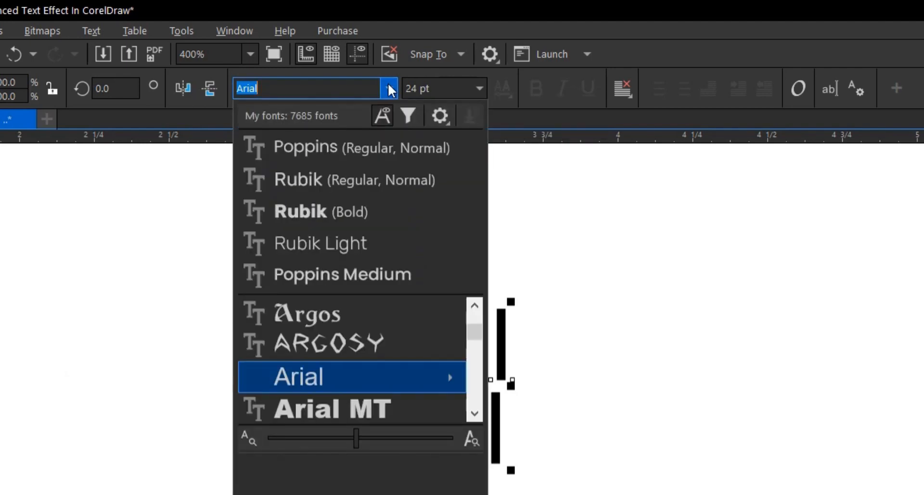
type("Eacol")
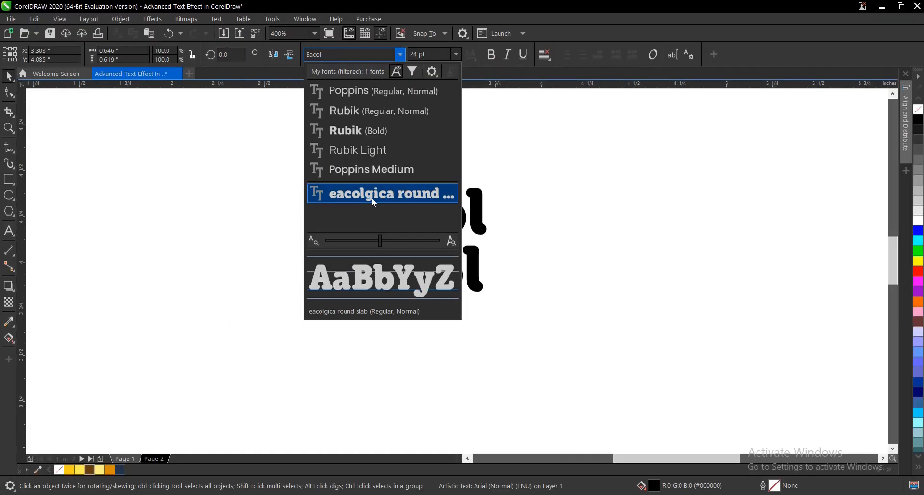
left_click(342, 321)
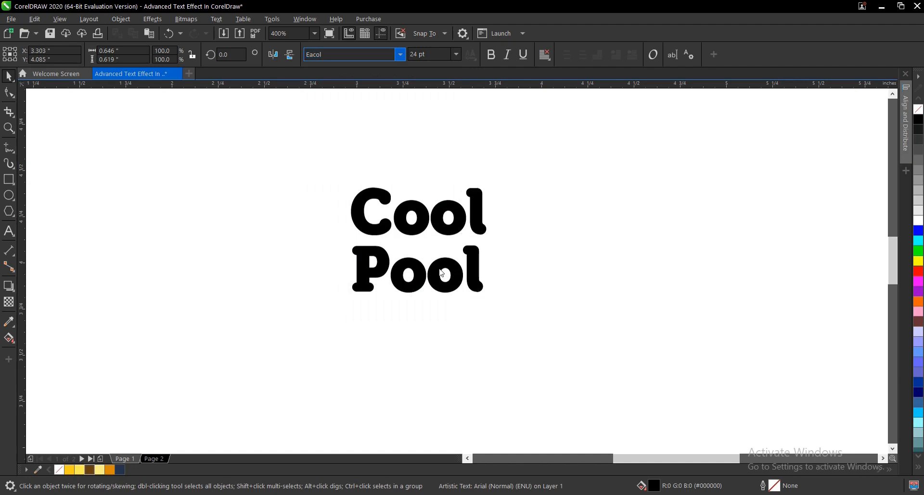
- Reduce the gap between the two text lines slightly further to suit the slab font
scroll(439, 271, "down", 1)
scroll(440, 271, "up", 1)
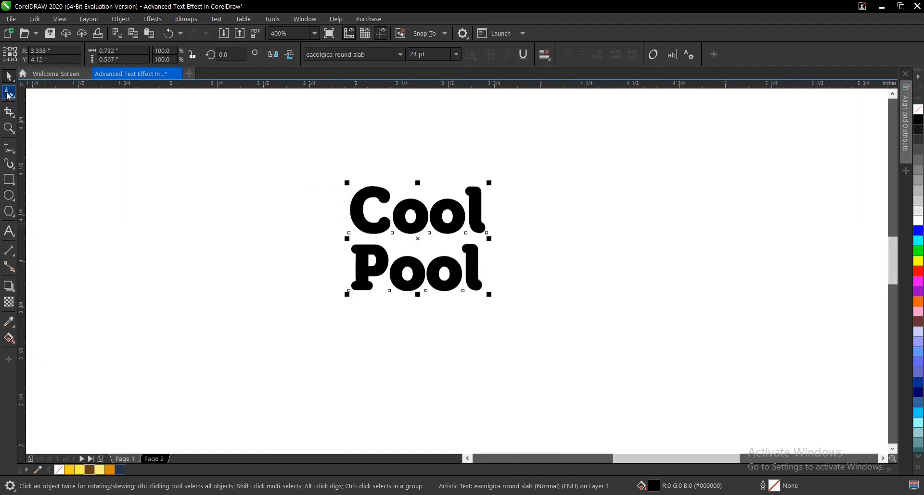
left_click(9, 93)
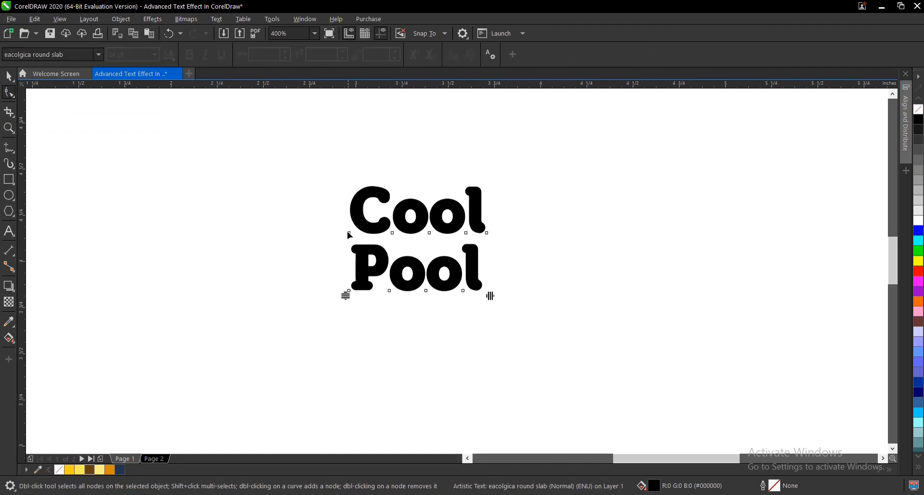
left_click_drag(347, 288, 346, 281)
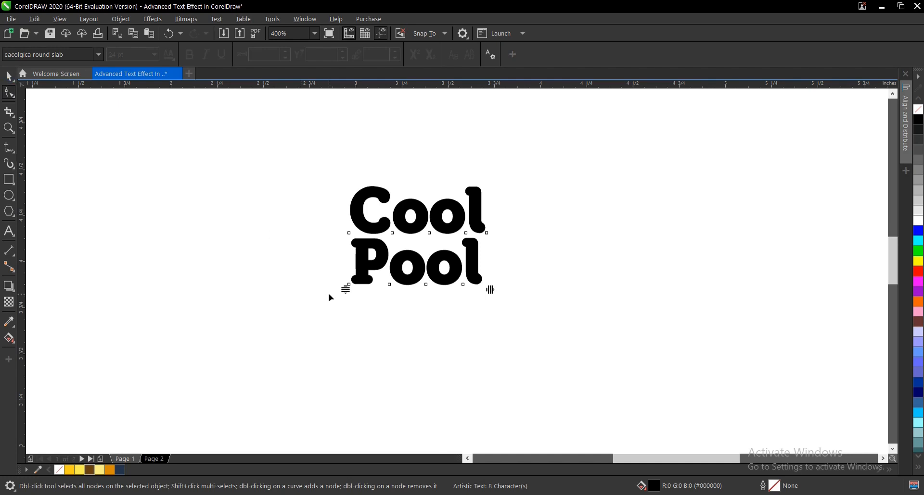
key("space")
- Center the text on the page and enlarge it proportionally from its center to about 75 pt
key("p")
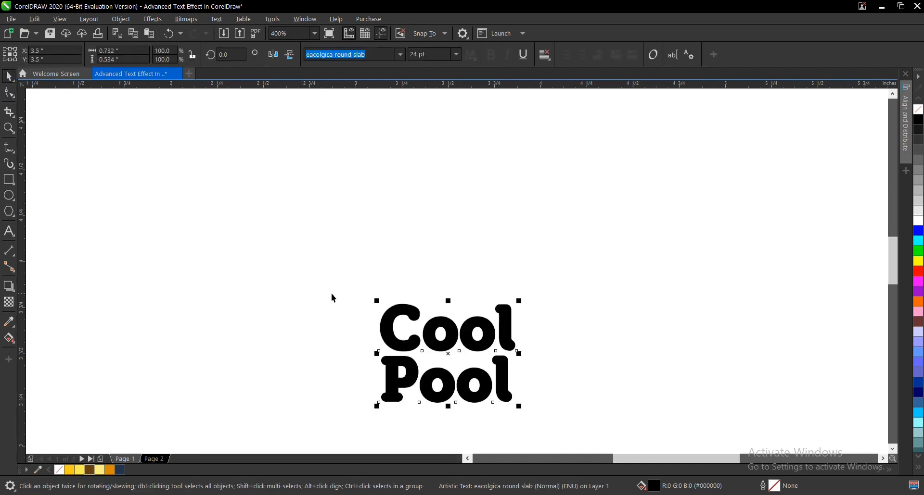
scroll(399, 240, "down", 1)
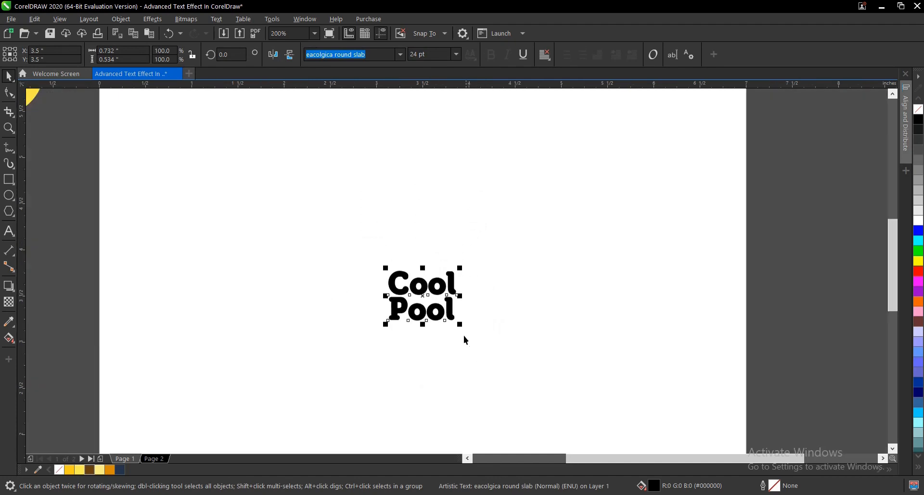
left_click_drag(460, 326, 534, 415)
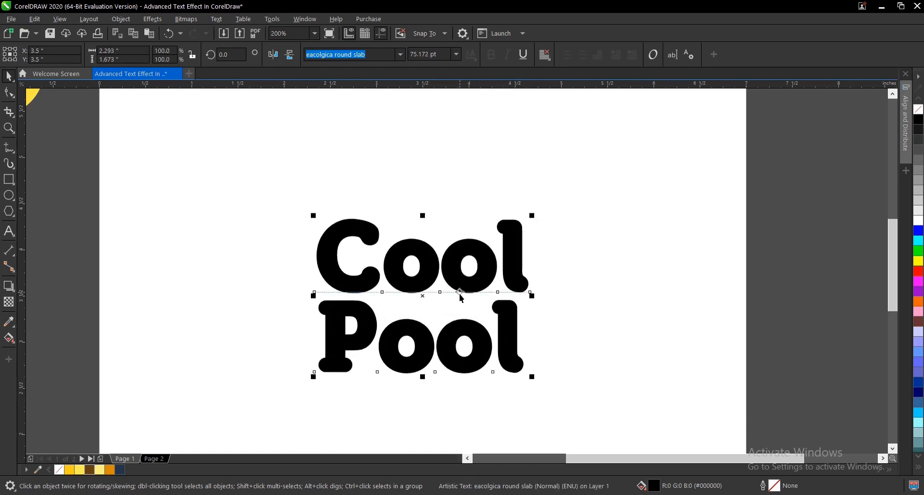
scroll(459, 293, "down", 2)
left_click(524, 308)
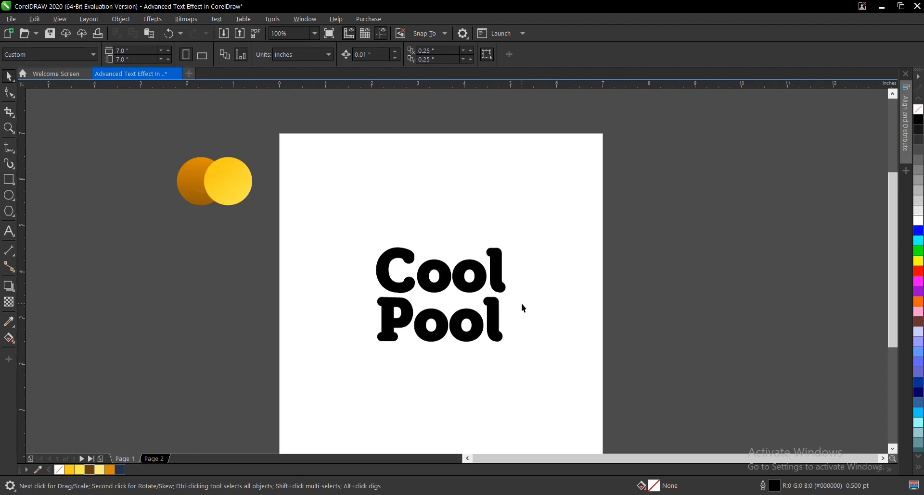
- Apply an Envelope to the text and bend the middle of its lower edge slightly upward
left_click(10, 266)
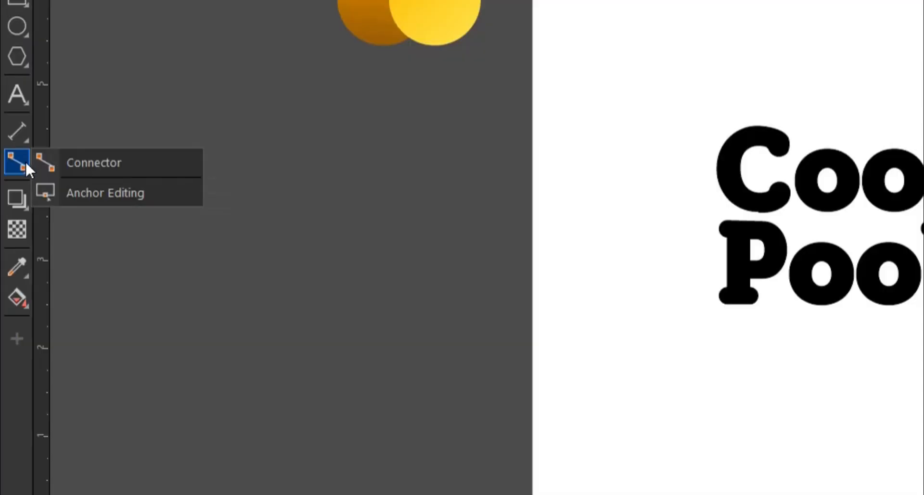
left_click(7, 284)
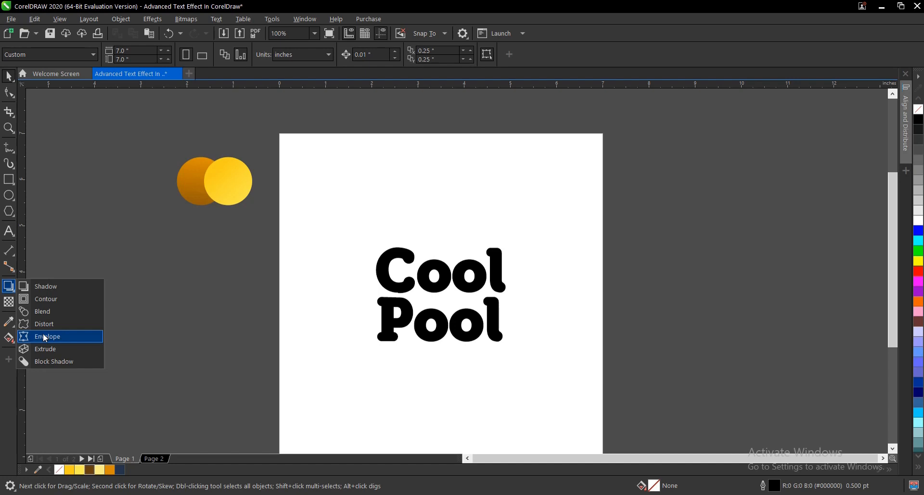
left_click(46, 338)
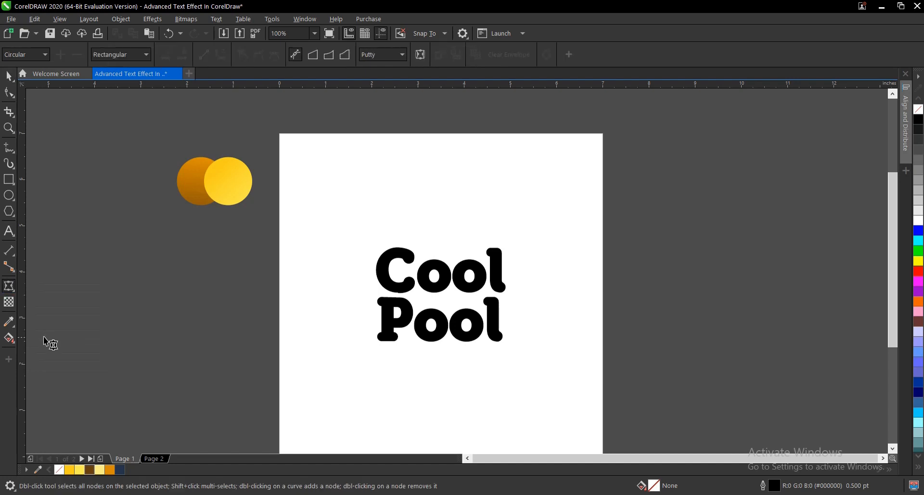
left_click(433, 291)
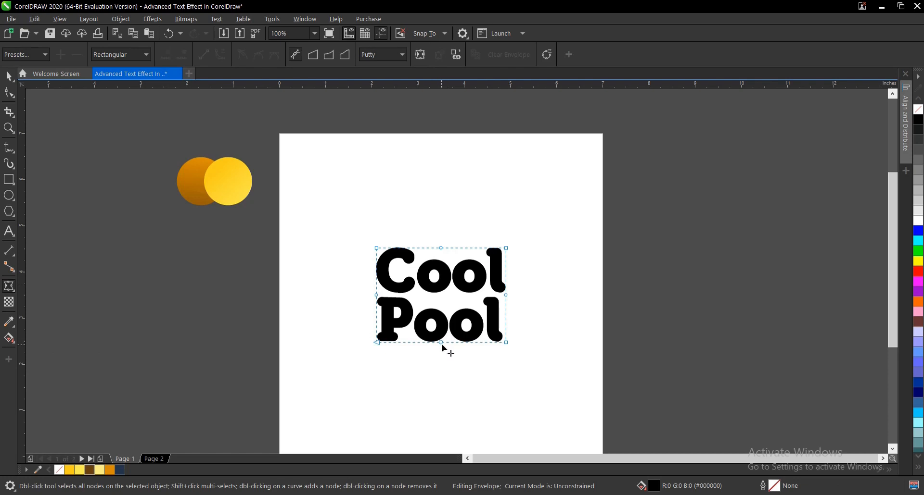
left_click_drag(440, 342, 439, 338)
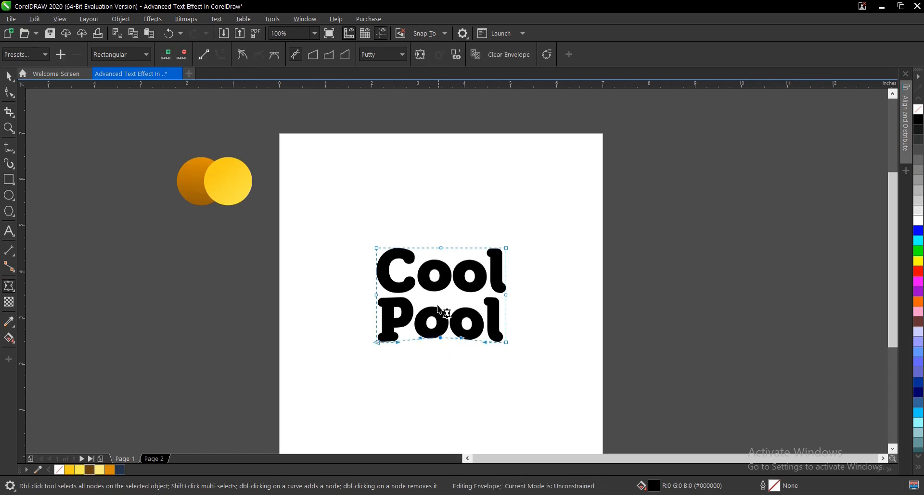
- Bend the middle of the envelope's upper edge slightly downward, undoing the first attempt and redoing it at closer zoom
left_click_drag(441, 248, 441, 254)
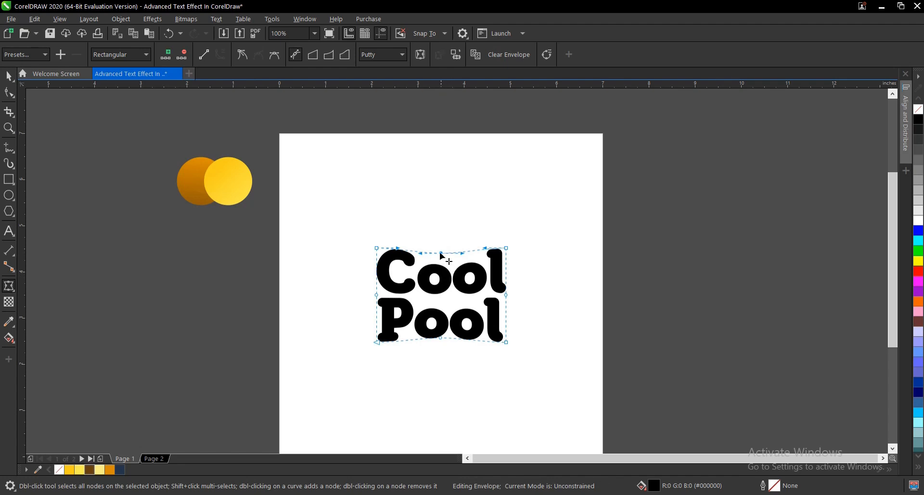
key("ctrl+z")
scroll(458, 328, "up", 1)
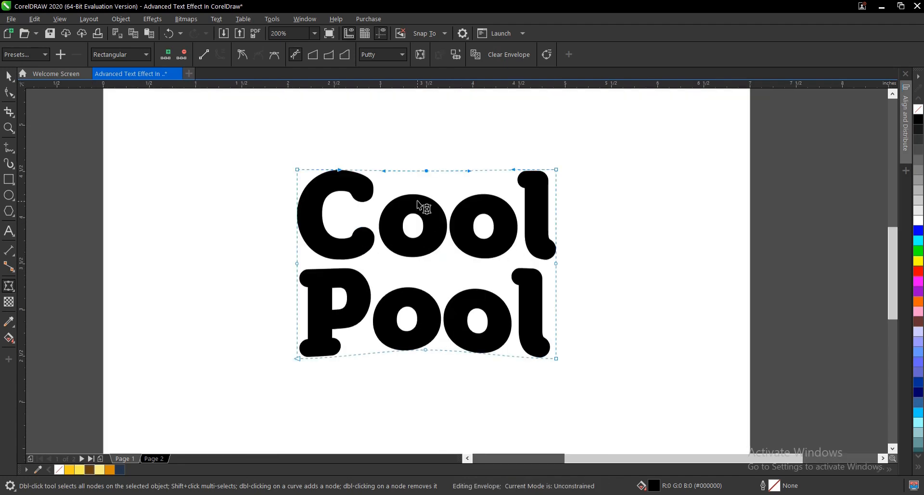
left_click_drag(427, 172, 427, 179)
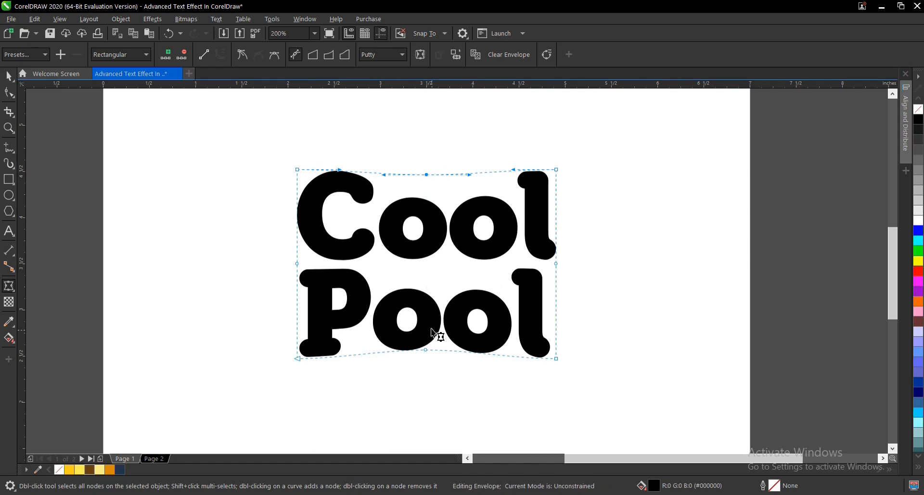
- Raise the envelope's lower middle node a little more and fine-tune the position of the upper middle node
left_click_drag(425, 351, 427, 346)
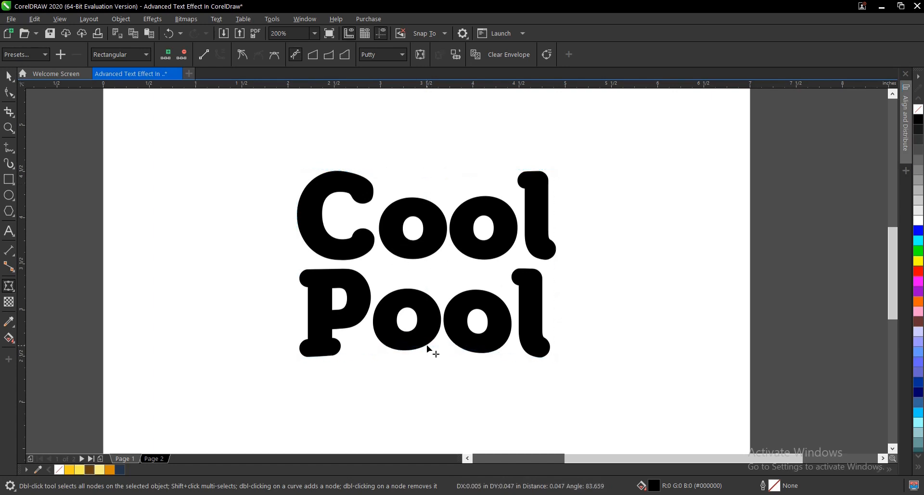
left_click_drag(429, 177, 432, 175)
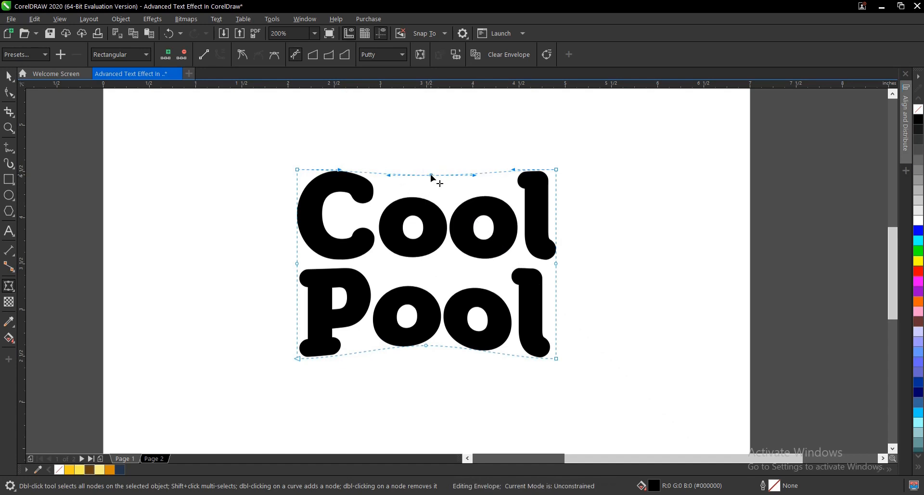
left_click_drag(430, 174, 431, 177)
key("space")
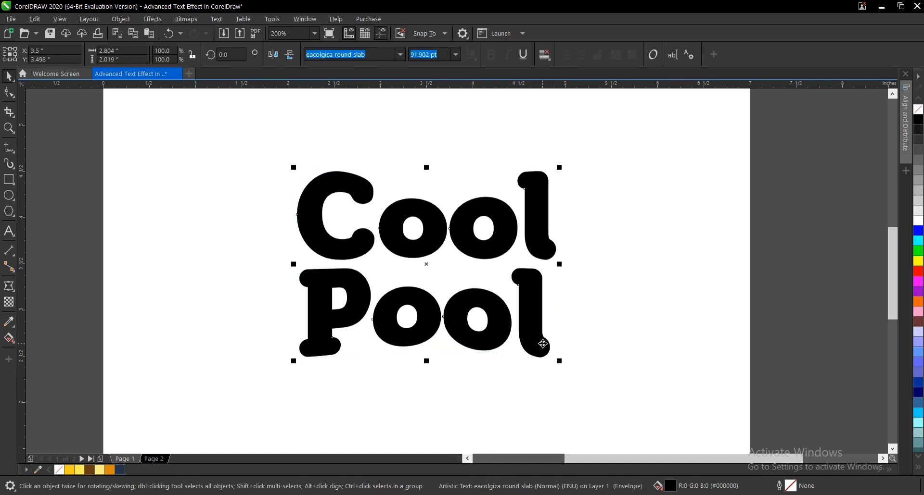
- Try to edit the text's envelope again by nudging the lower middle node slightly upward
left_click(8, 287)
left_click(9, 288)
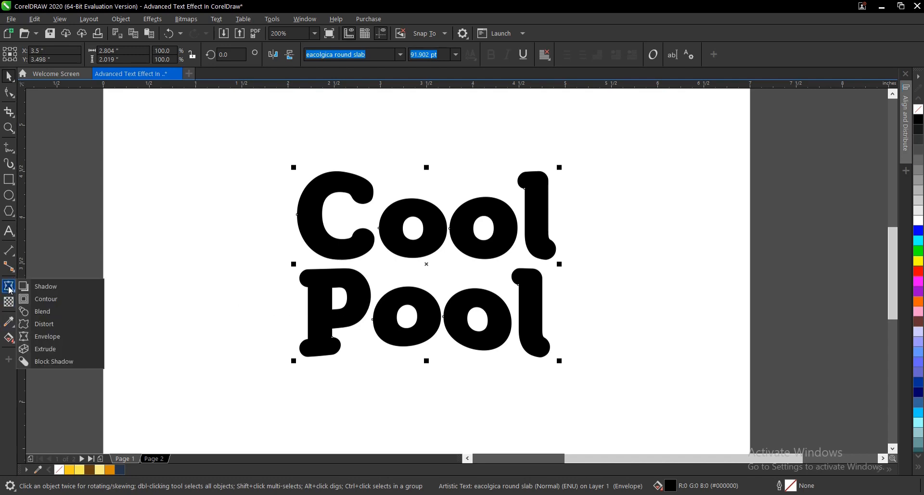
left_click(64, 336)
left_click_drag(426, 359, 425, 342)
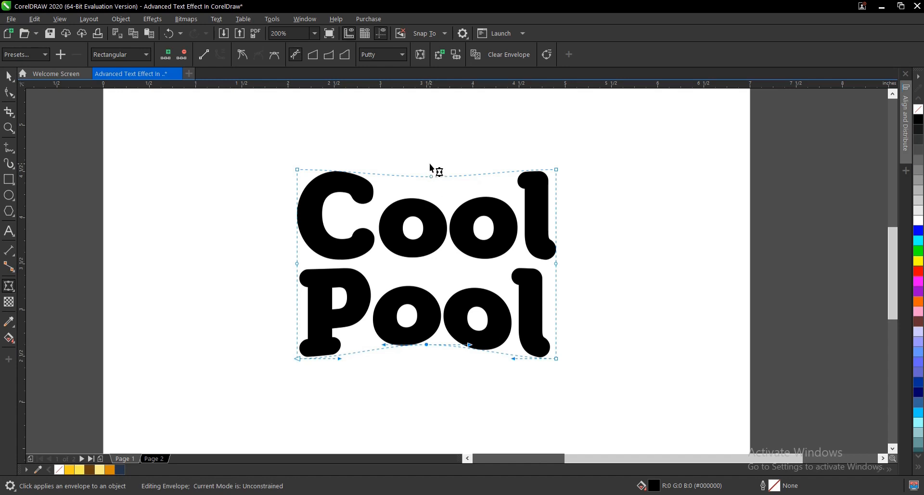
left_click(9, 77)
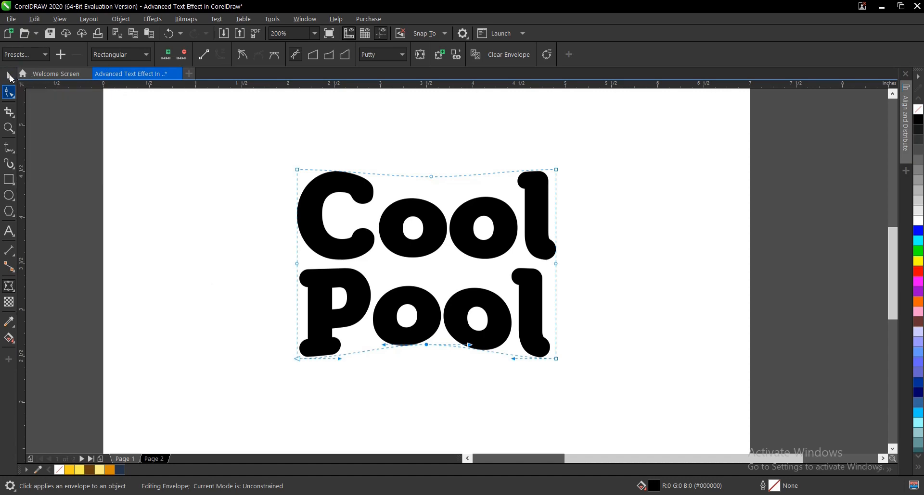
left_click(10, 76)
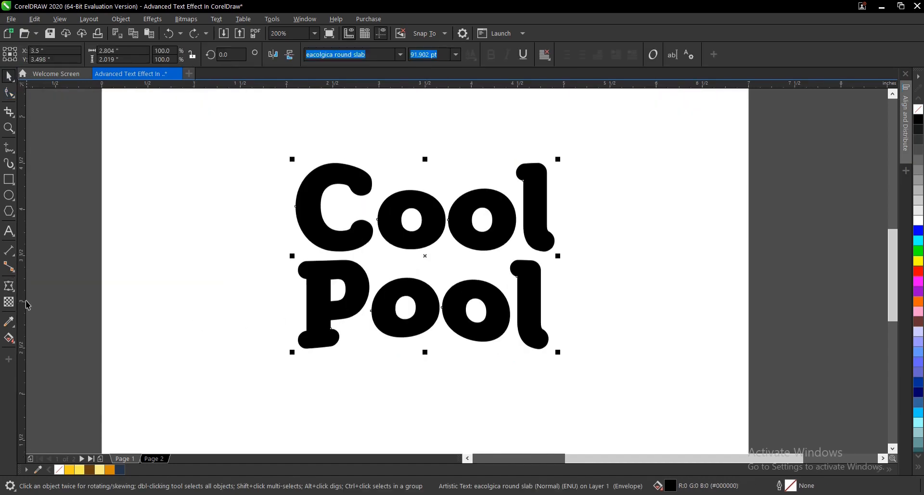
- Apply an outward Contour around the enveloped "Cool Pool" text
left_click(12, 290)
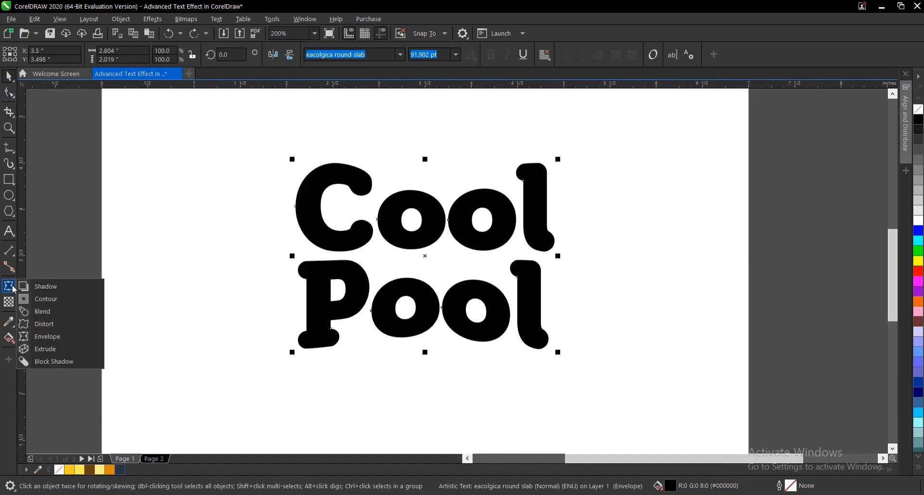
left_click(50, 300)
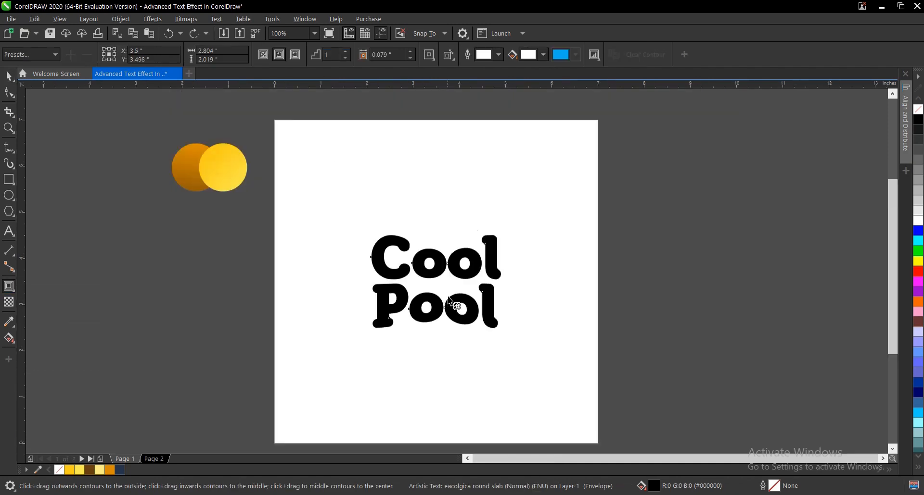
scroll(452, 274, "up", 1)
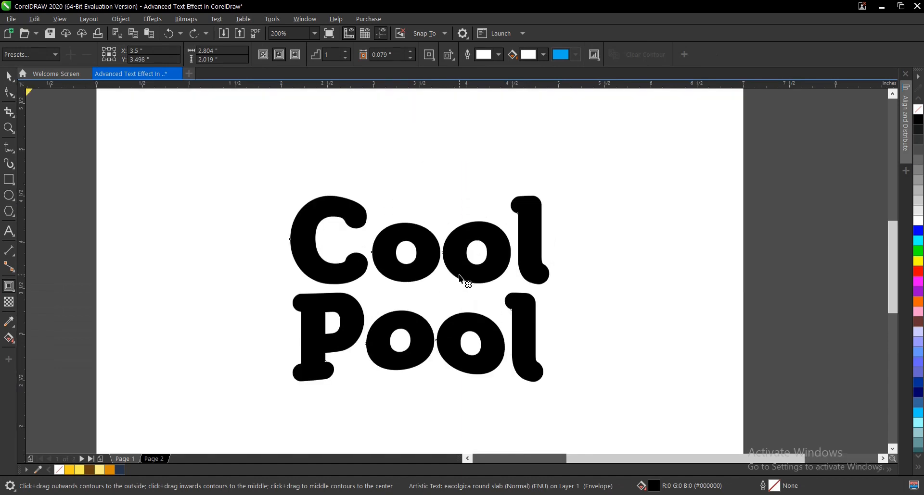
left_click_drag(464, 278, 501, 172)
key("space")
key("F3")
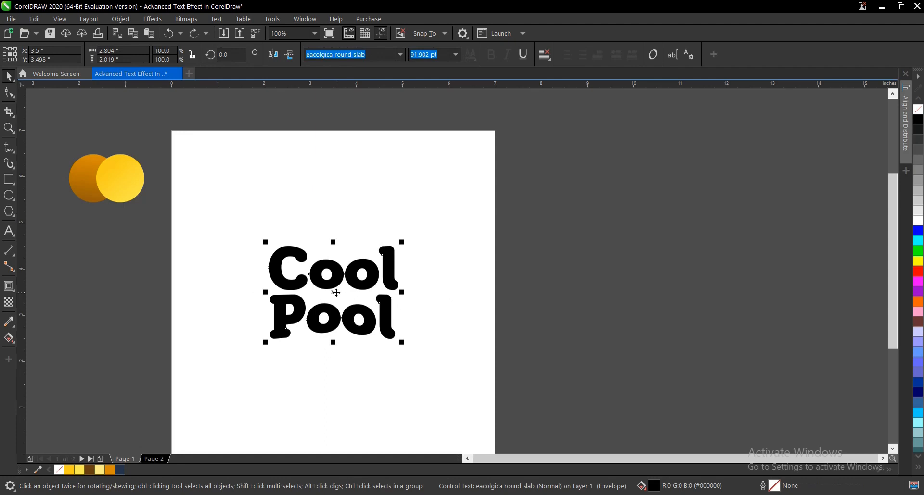
- Move the contoured "Cool Pool" text horizontally off the page onto the empty workspace to its right
left_click_drag(336, 293, 485, 293)
left_click_drag(601, 297, 603, 297)
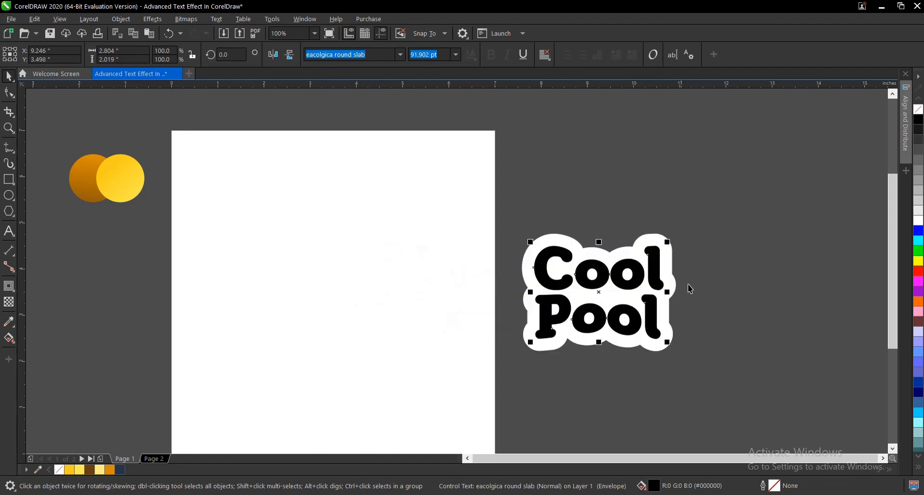
- Nudge the text envelope's lower middle node slightly upward and its upper middle node slightly downward
scroll(690, 287, "up", 2)
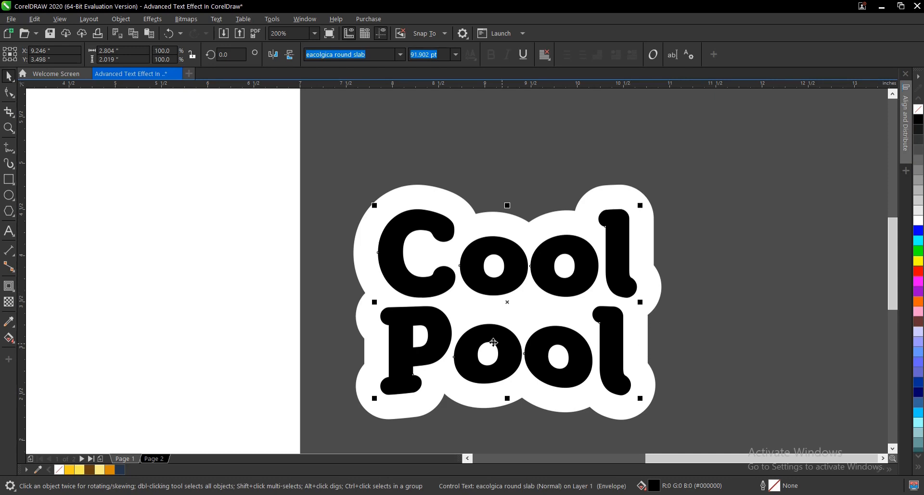
left_click(9, 287)
left_click(65, 339)
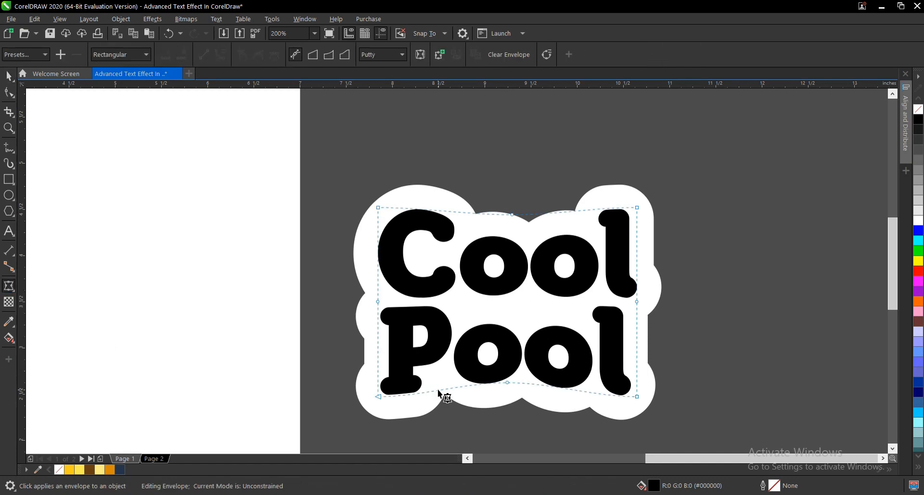
left_click_drag(507, 383, 506, 380)
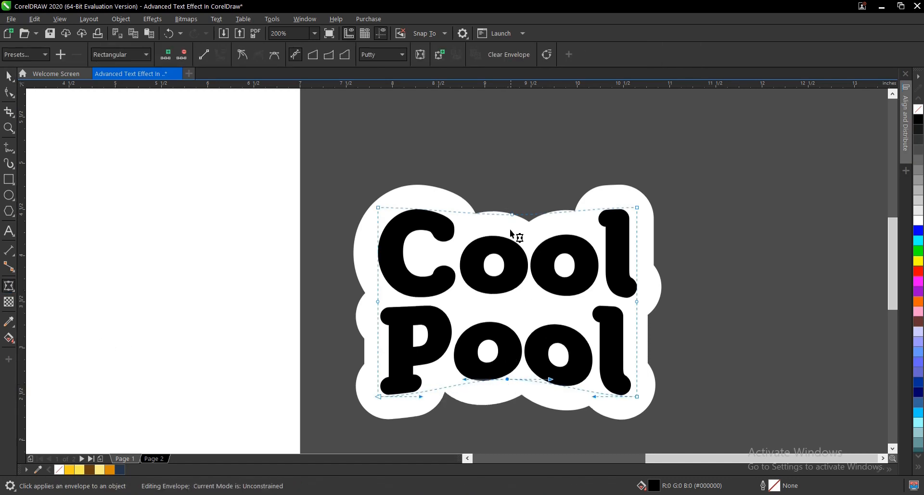
left_click_drag(512, 214, 512, 219)
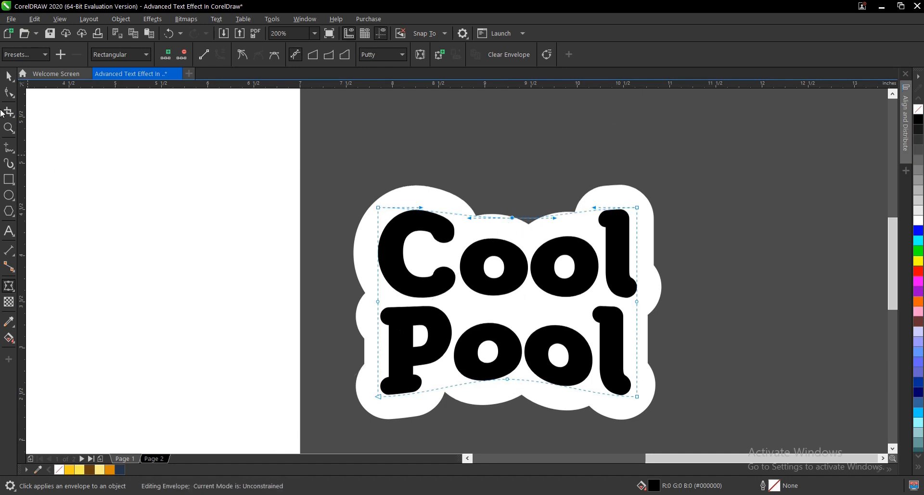
left_click(8, 76)
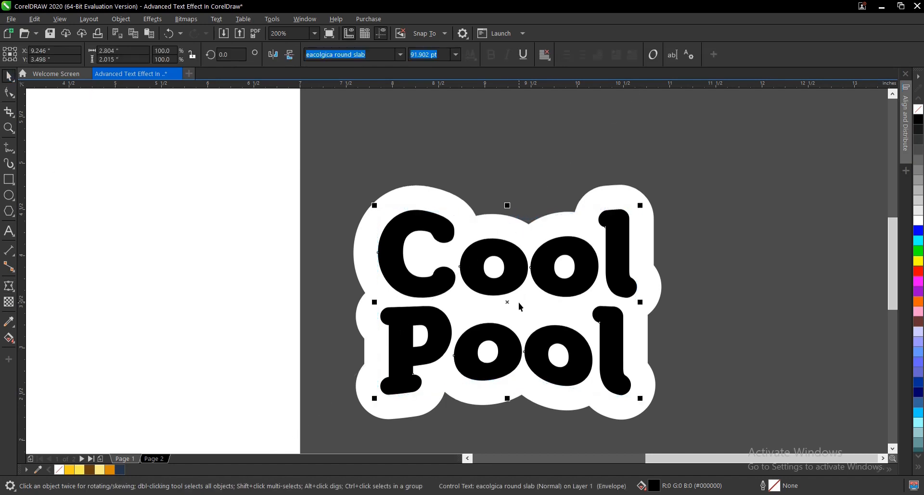
scroll(516, 304, "down", 1)
scroll(592, 303, "up", 1)
left_click(532, 293)
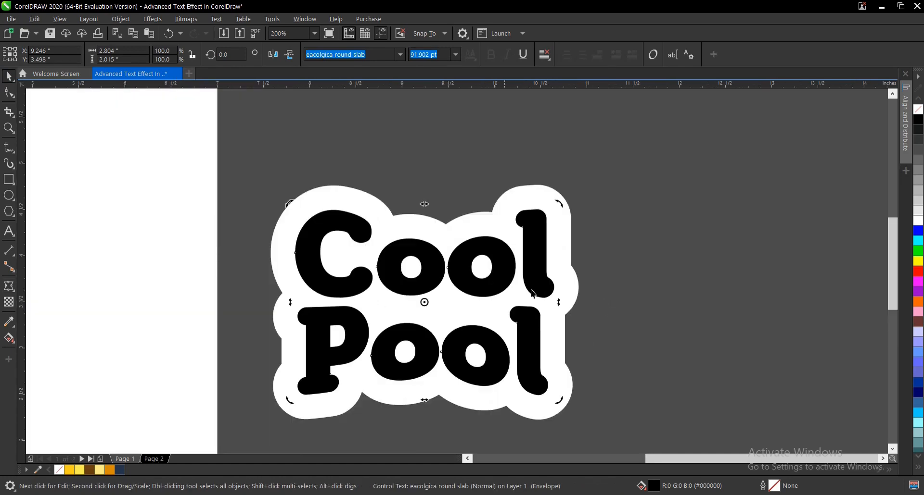
left_click(532, 293)
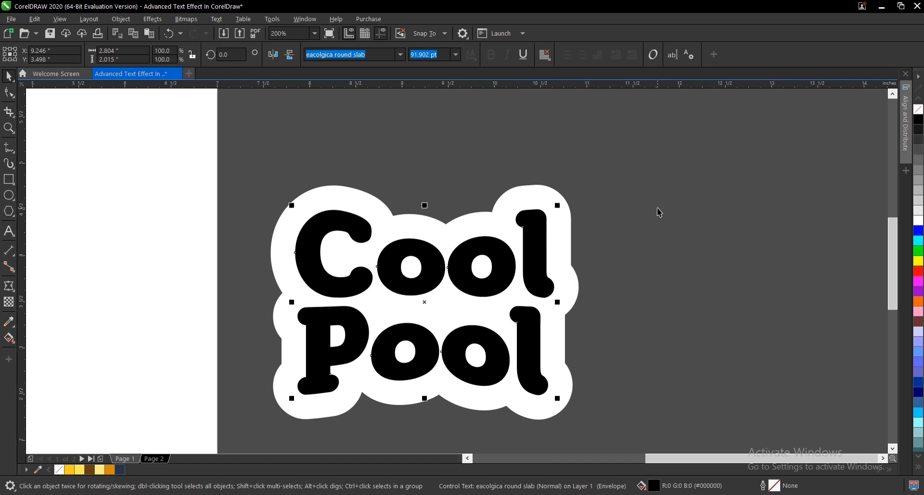
- Break the contour apart from the "Cool Pool" text
left_click_drag(672, 137, 197, 445)
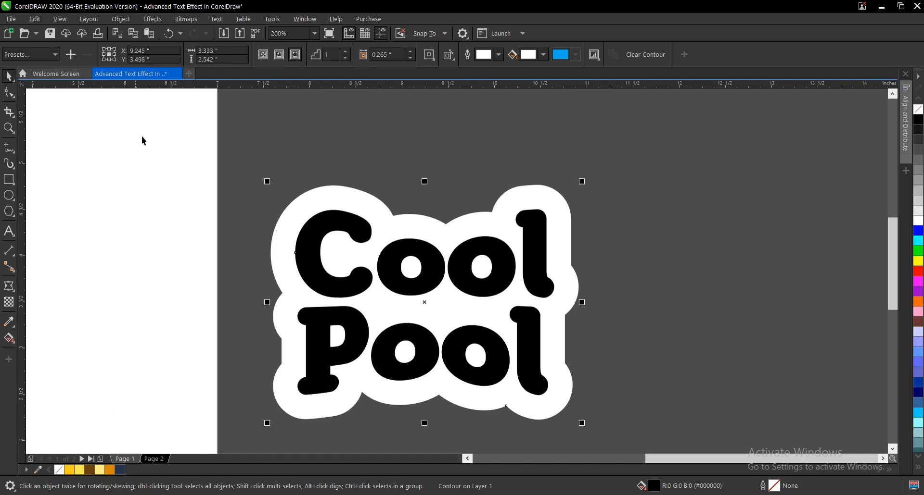
left_click(121, 18)
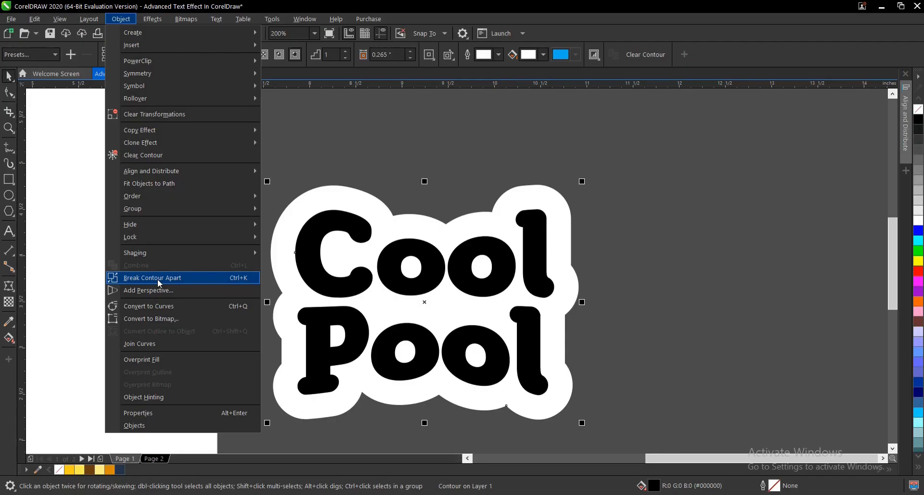
left_click(159, 281)
left_click(673, 296)
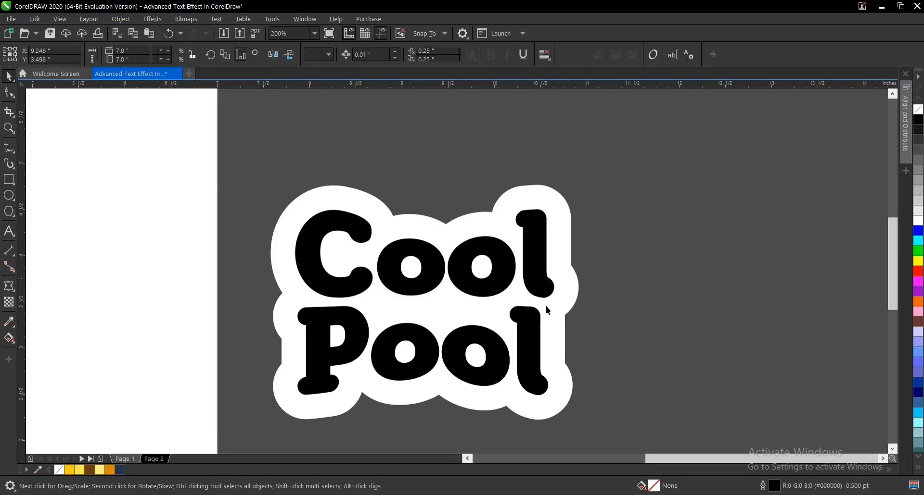
- Undo a trial move of the text on its own, and move text and contour shape together slightly up and right
left_click_drag(542, 279, 554, 321)
key("ctrl+z")
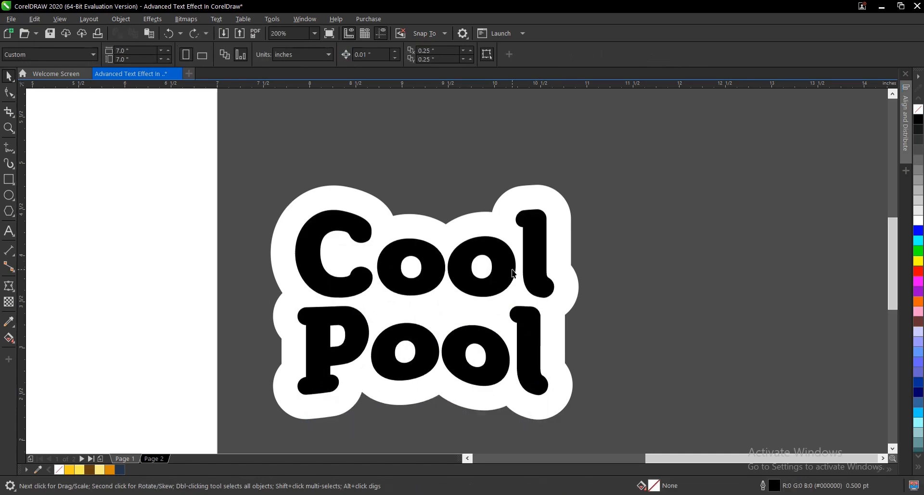
left_click_drag(233, 158, 616, 447)
left_click_drag(407, 297, 478, 279)
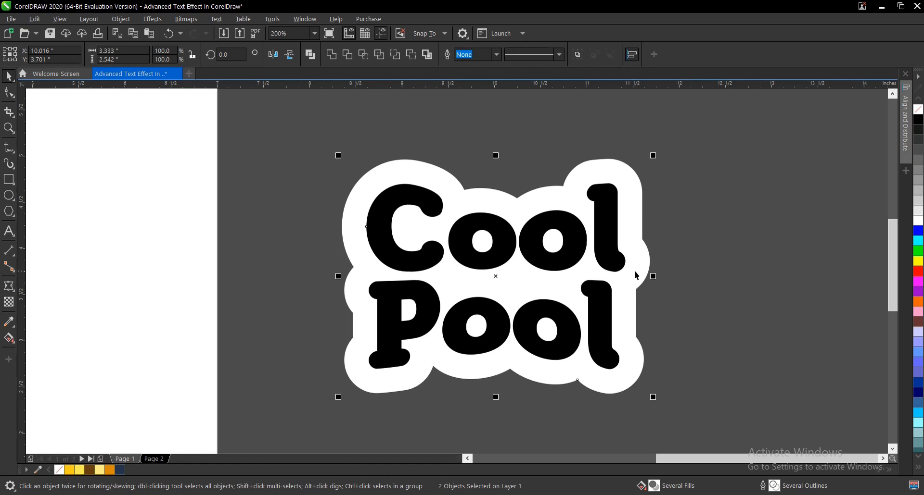
- Move the two overlapping gradient circles from the left of the page to the space right of the text
scroll(567, 327, "down", 2)
scroll(496, 294, "down", 2)
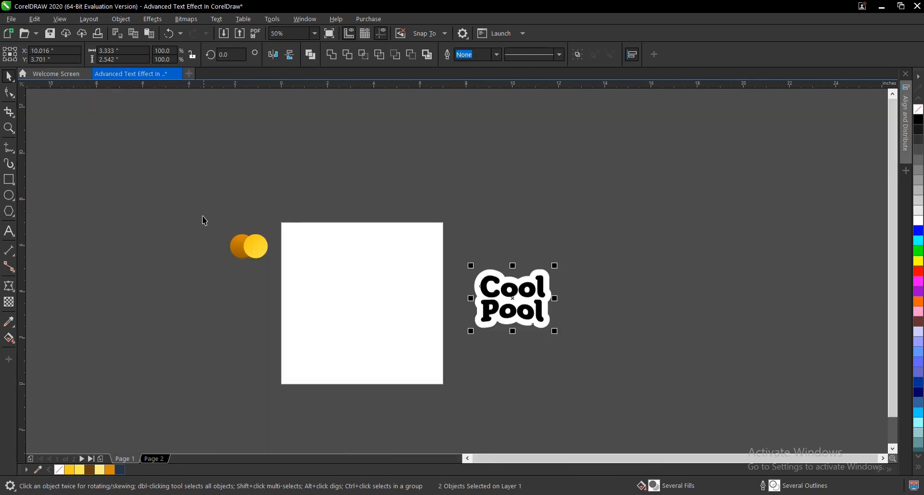
left_click_drag(202, 217, 565, 274)
scroll(560, 284, "up", 1)
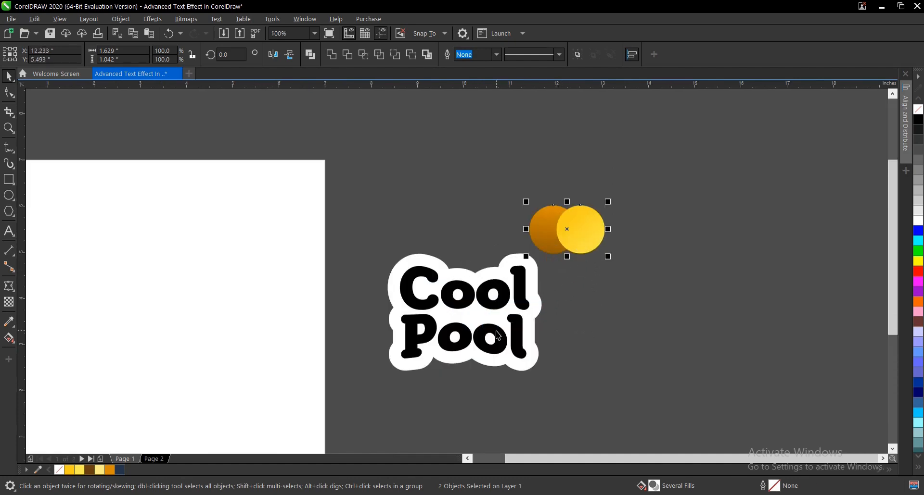
scroll(500, 337, "up", 1)
scroll(514, 295, "down", 1)
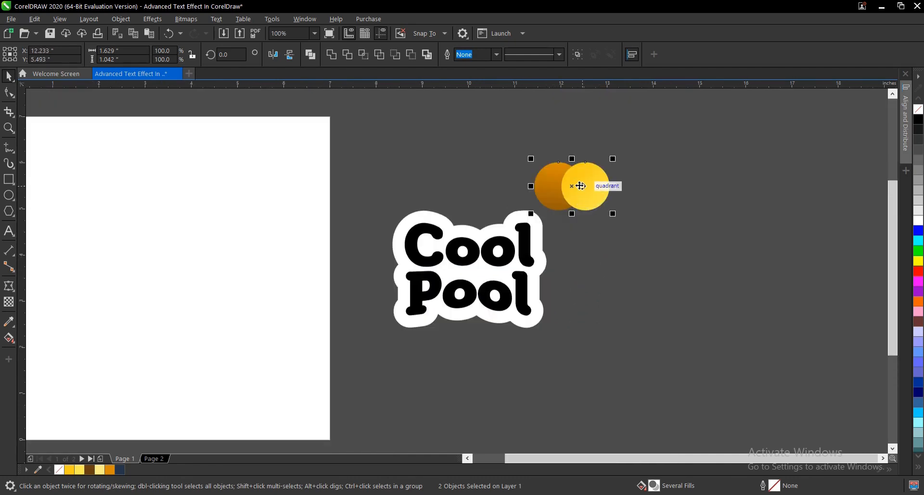
left_click_drag(565, 189, 608, 247)
scroll(544, 279, "up", 1)
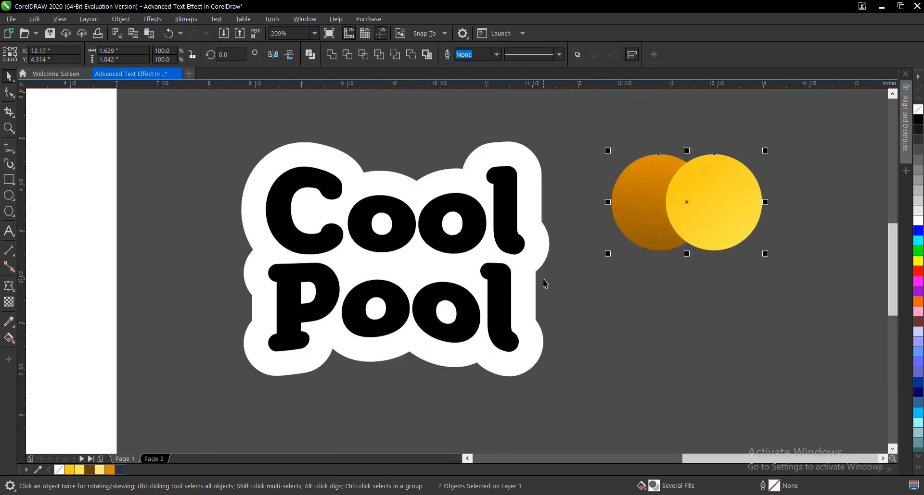
- Pull the orange circle away from the yellow one, examine its fountain fill colour nodes, and return it to its place
left_click(612, 297)
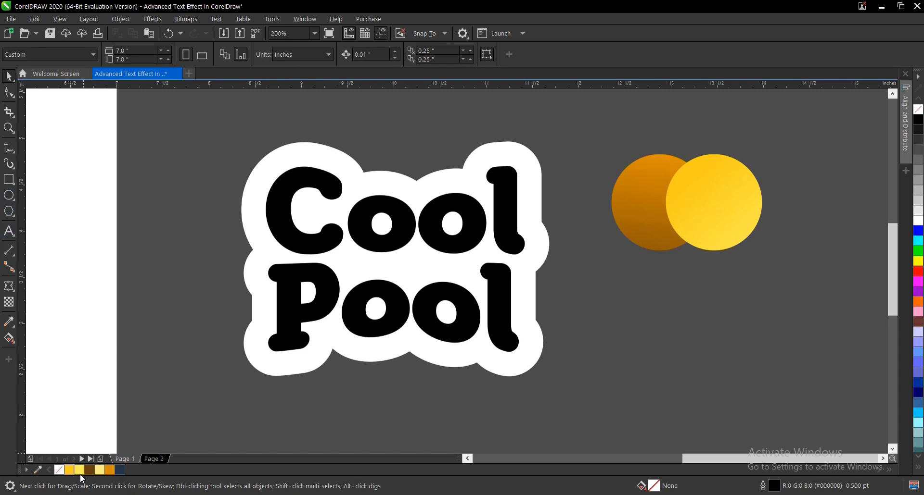
left_click(626, 239)
left_click_drag(629, 227, 575, 309)
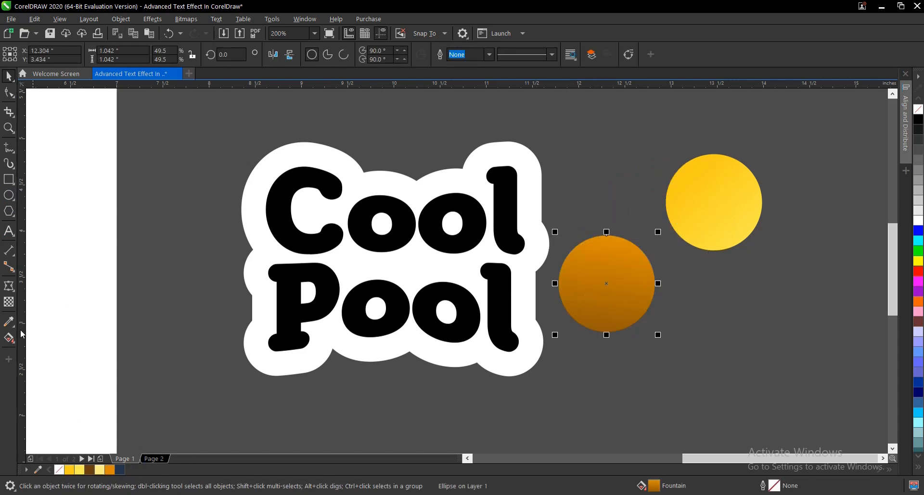
left_click(11, 340)
left_click(44, 337)
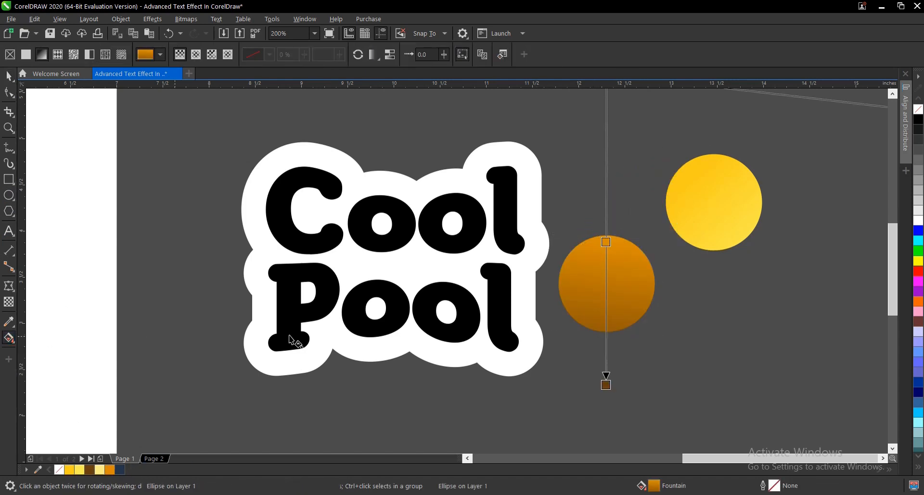
scroll(426, 339, "down", 2)
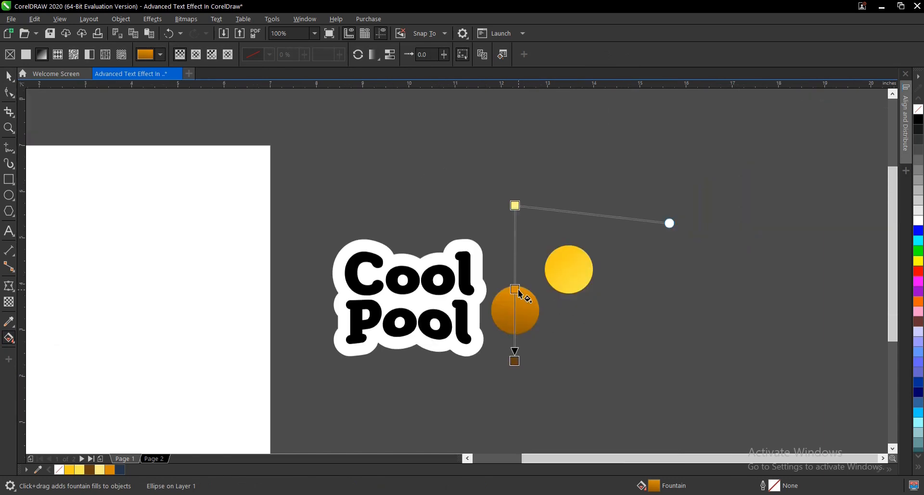
scroll(519, 293, "up", 2)
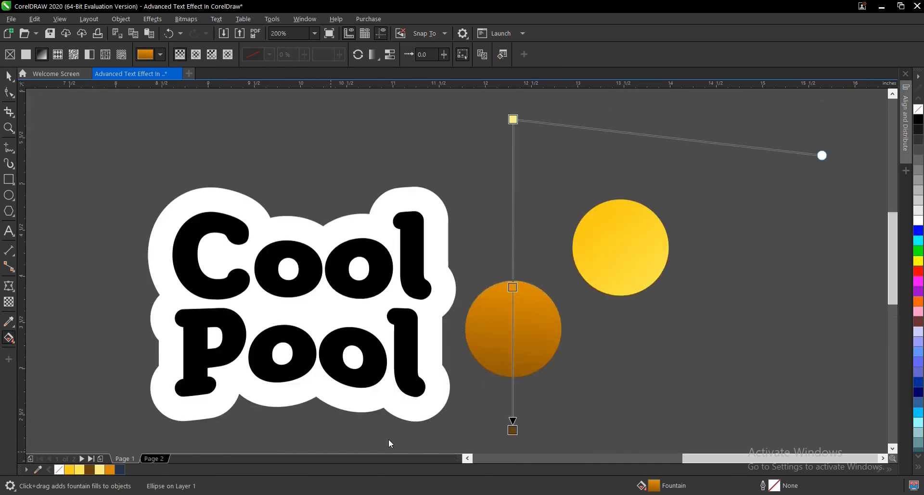
left_click(9, 76)
scroll(535, 247, "down", 2)
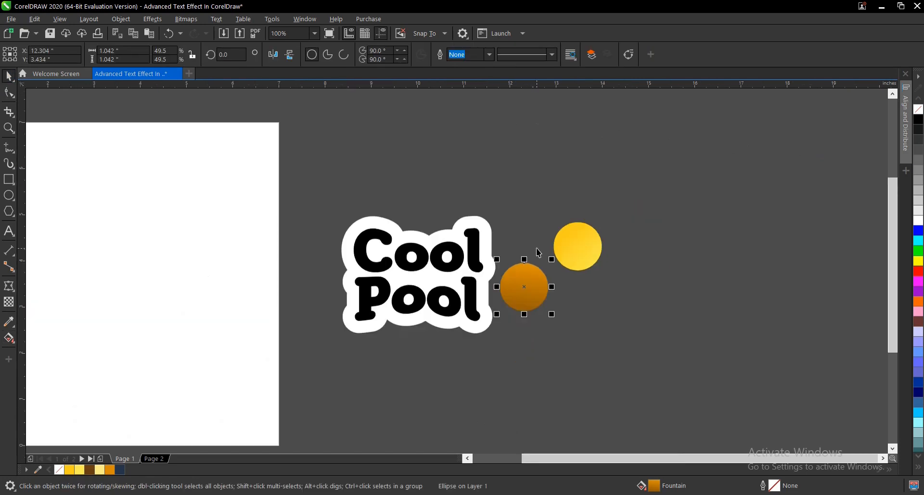
left_click_drag(544, 279, 575, 239)
key("Escape")
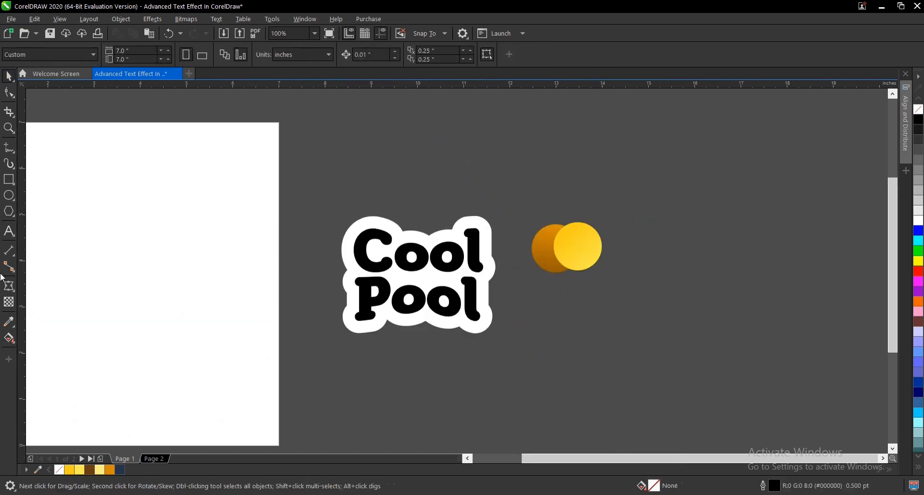
- Draw a circle about 0.8 inch wide below the two gradient circles and fill it with orange #DA8D00
left_click(9, 196)
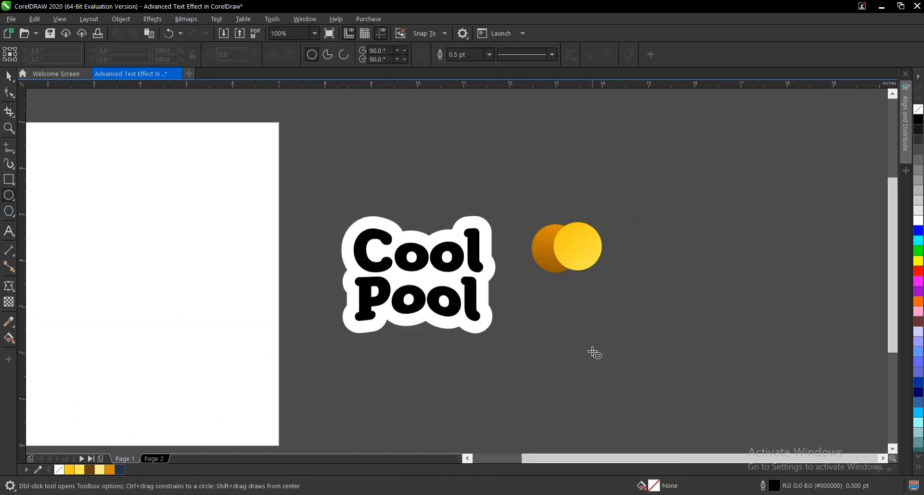
scroll(555, 319, "up", 1)
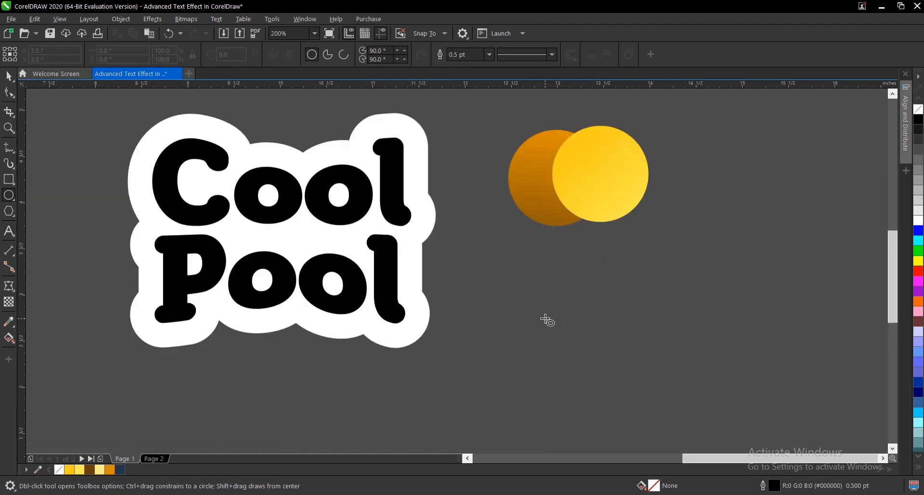
left_click_drag(514, 285, 594, 366)
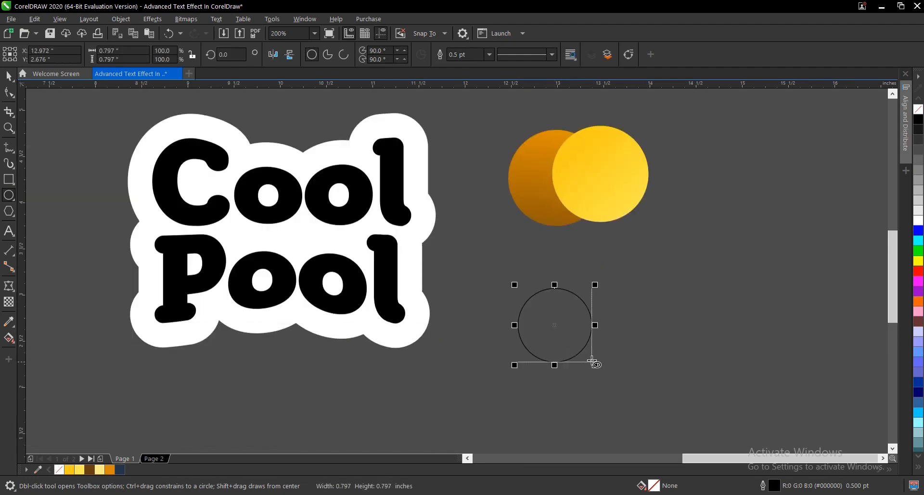
key("space")
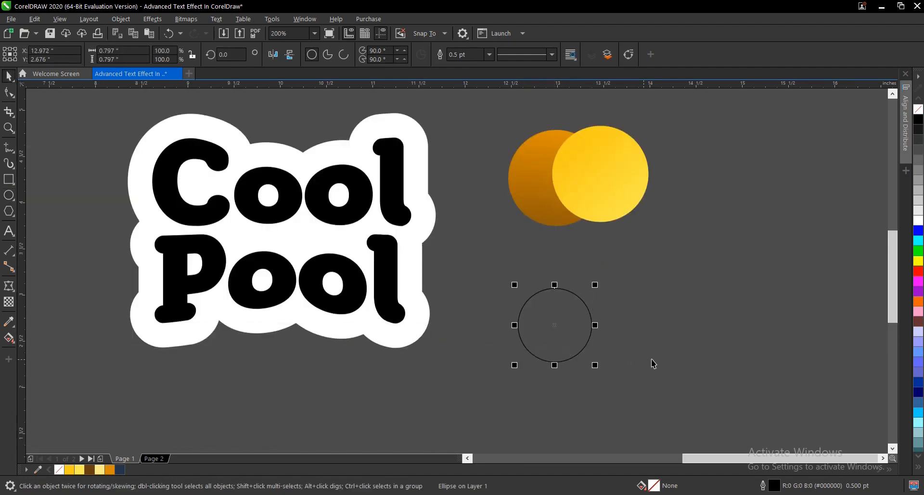
left_click(652, 363)
left_click(547, 325)
left_click(111, 471)
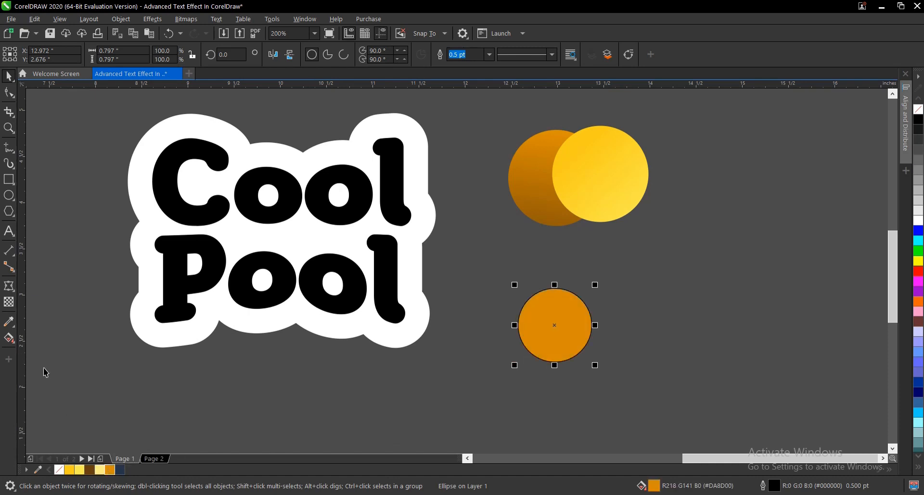
- Apply a diagonal linear fountain fill to the new circle, running from orange to dark brown
left_click(10, 338)
left_click_drag(523, 294, 618, 373)
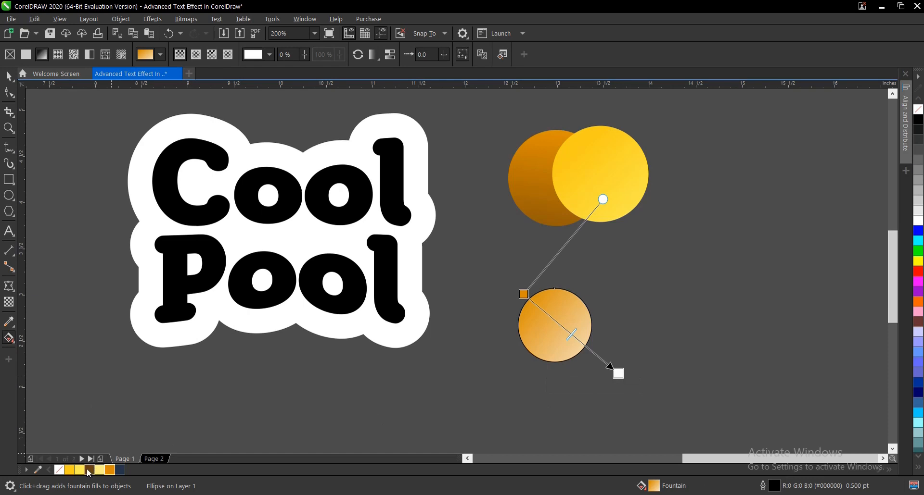
mouse_move(88, 470)
left_mouse_down()
mouse_move(123, 459)
mouse_move(91, 469)
left_mouse_up()
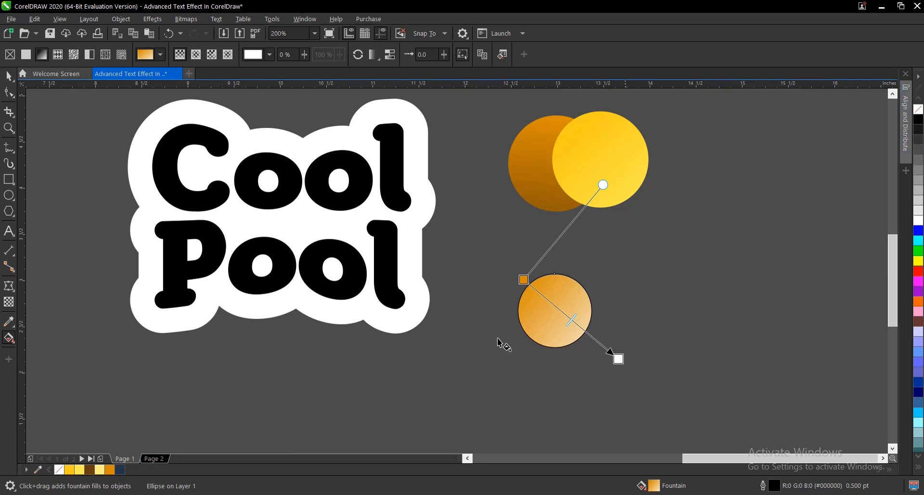
left_click_drag(91, 470, 619, 360)
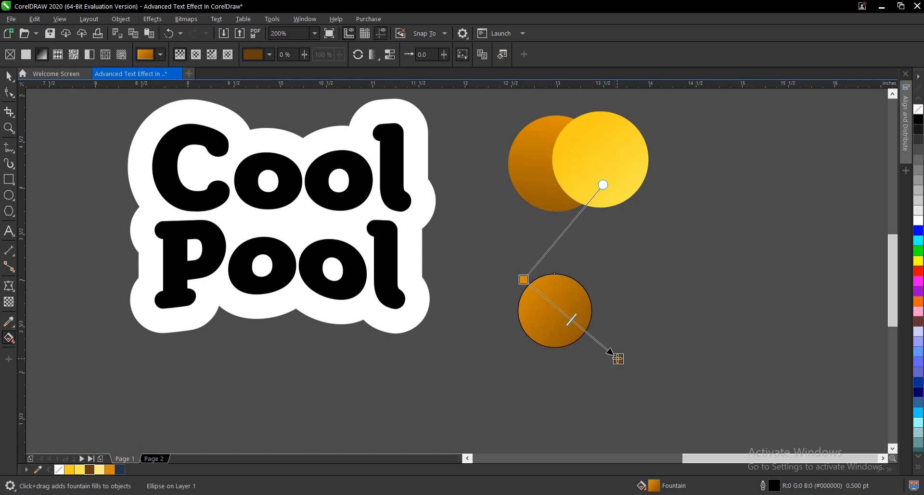
- Add a colour node at about 42% along the new circle's gradient and set it to light yellow
scroll(619, 358, "up", 2)
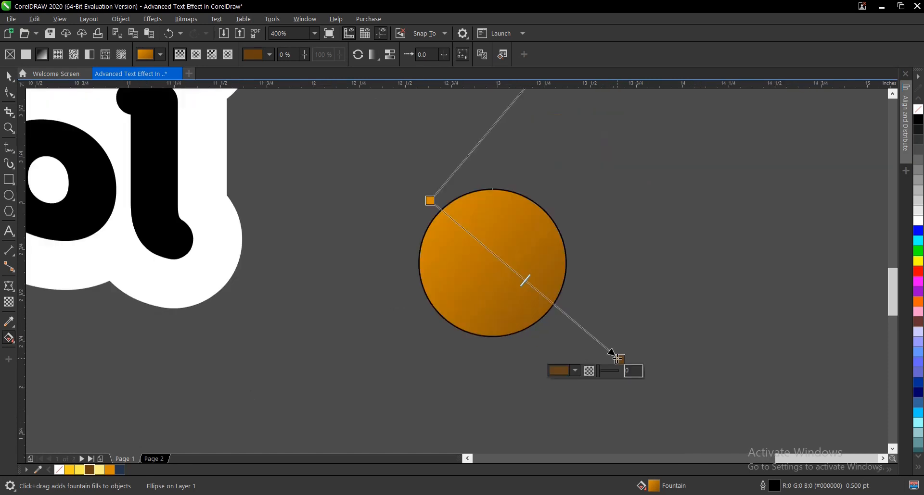
double_click(509, 267)
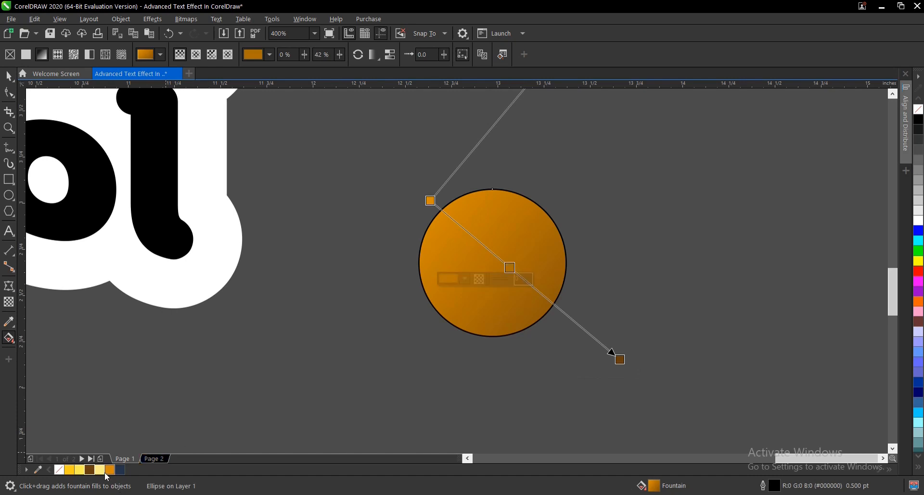
left_click_drag(101, 470, 509, 268)
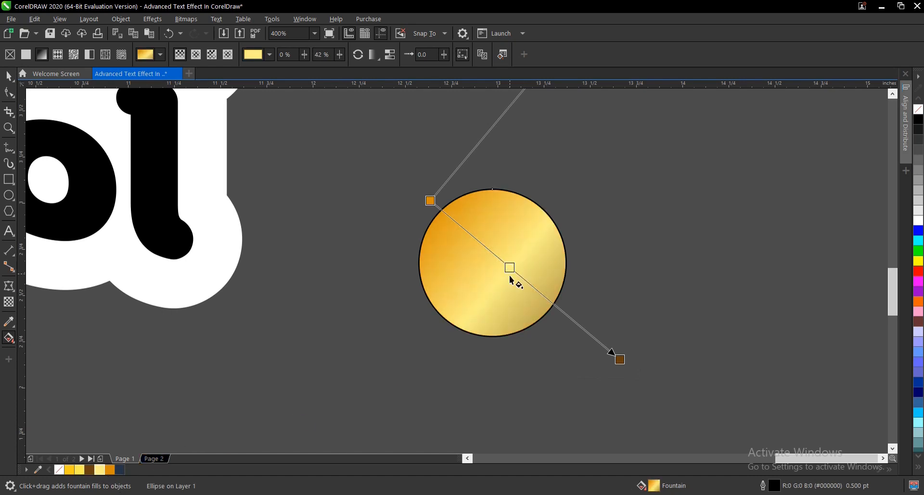
- Delete the small gradient circle below the orange and yellow circles
scroll(509, 276, "down", 2)
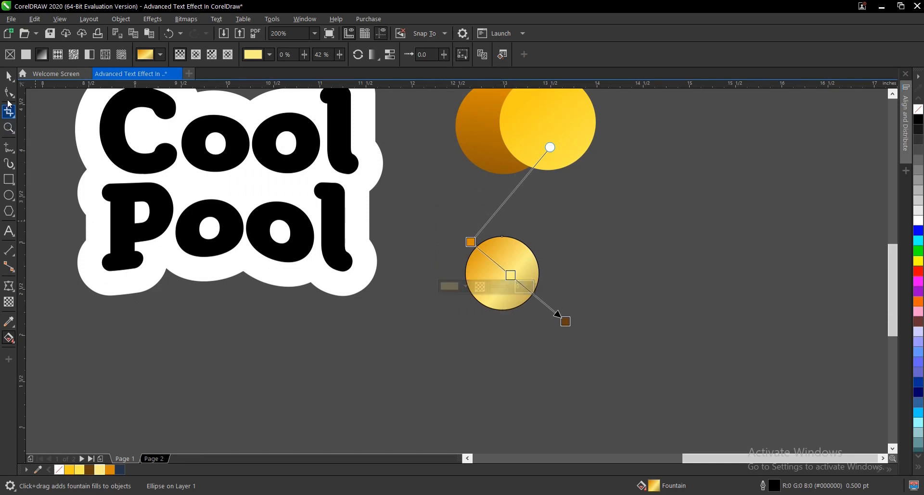
left_click(9, 76)
key("Delete")
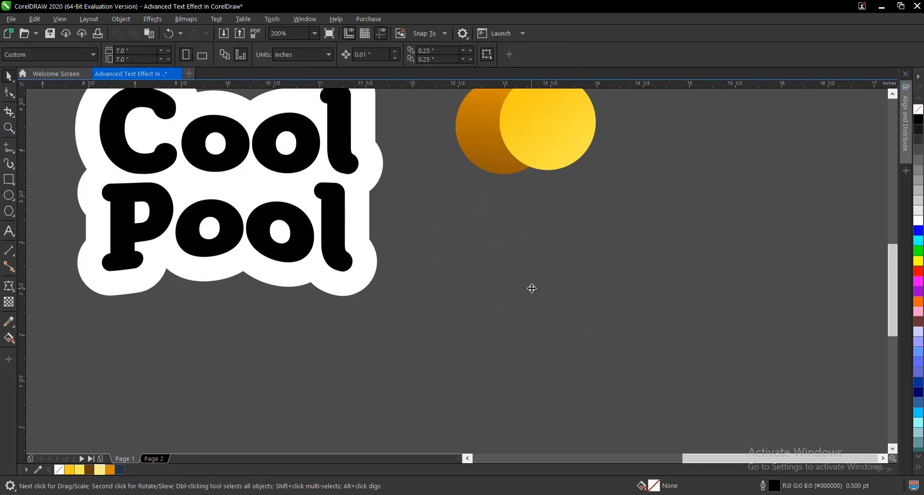
scroll(534, 331, "down", 2)
scroll(509, 214, "up", 2)
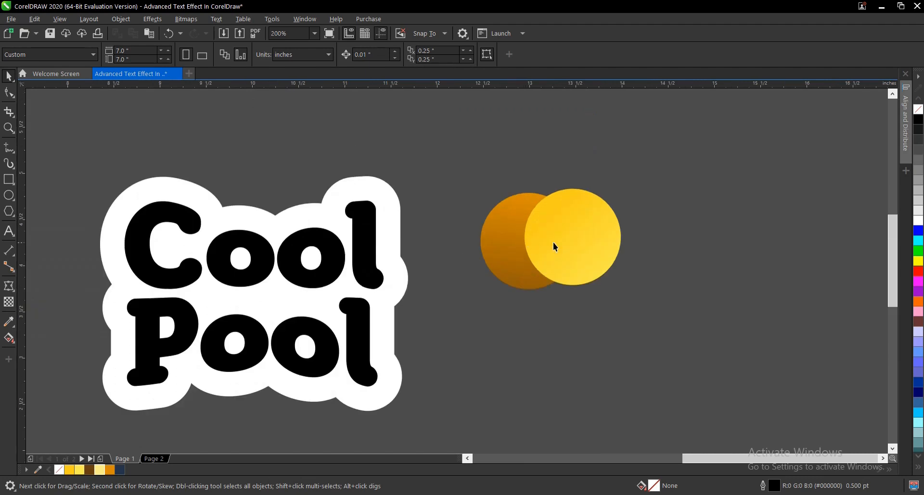
- Try filling the Cool Pool text with the yellow circle's fountain fill, and undo it
left_click(388, 203)
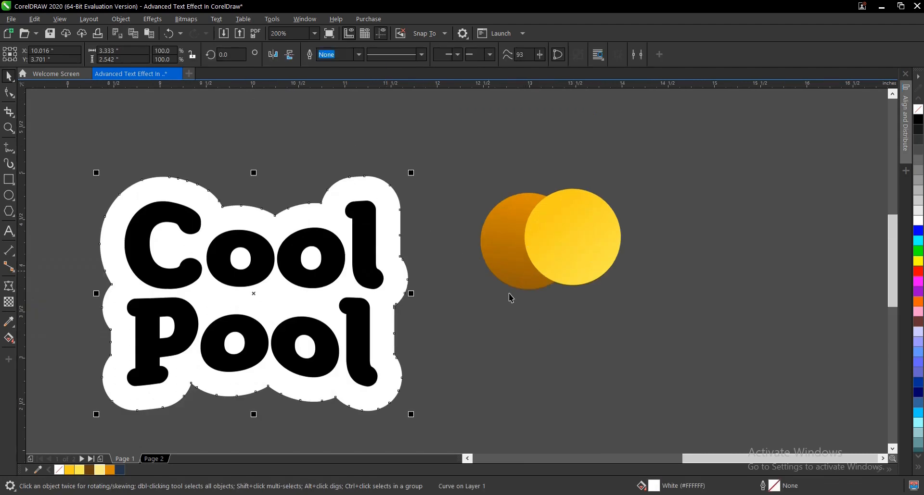
left_click(534, 342)
left_click(366, 269)
left_click(558, 273)
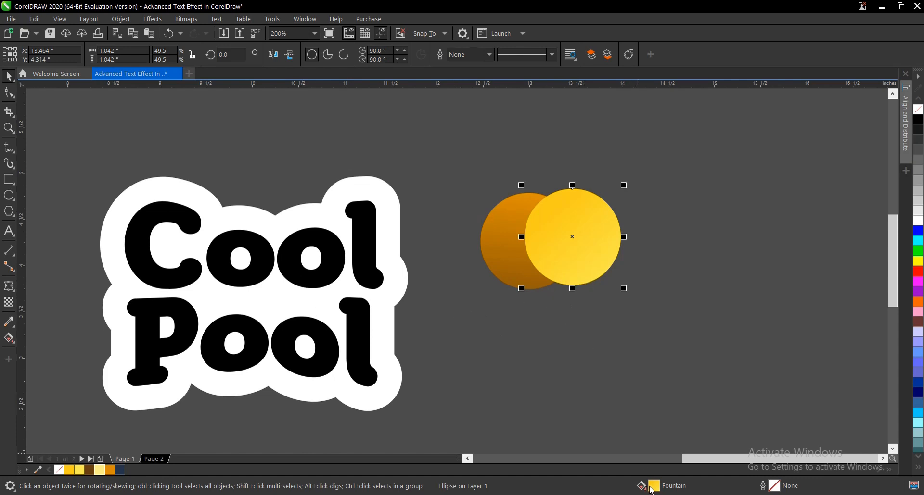
left_click_drag(574, 232, 367, 244)
left_click(418, 336)
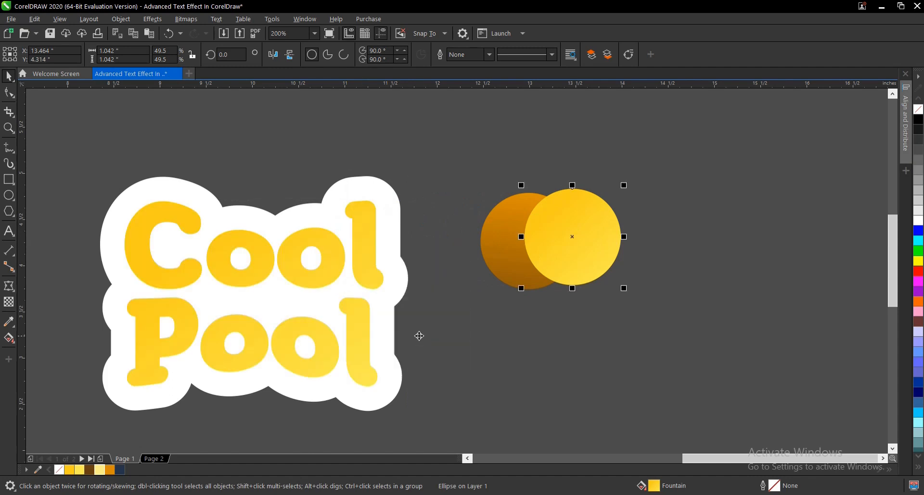
key("ctrl+z")
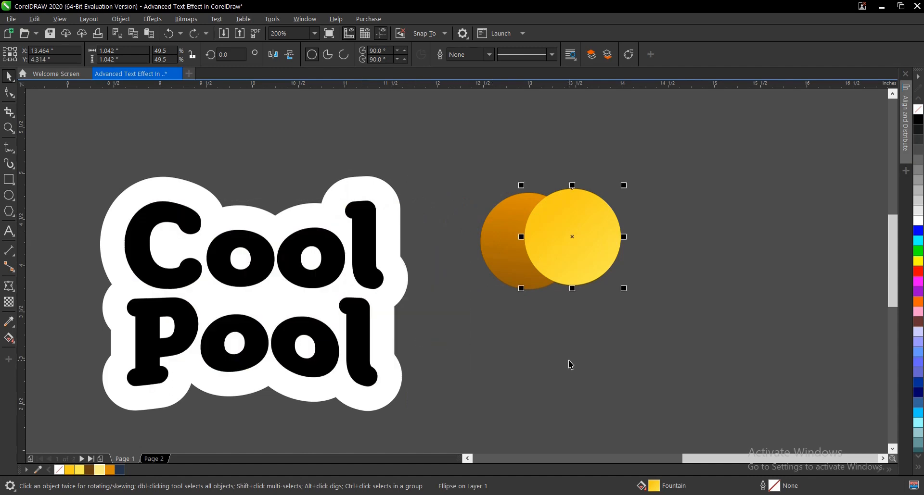
- Try copying all properties of the yellow circle onto the Cool Pool text, and undo it
left_click(568, 360)
left_click(576, 235)
left_click_drag(572, 229, 365, 237)
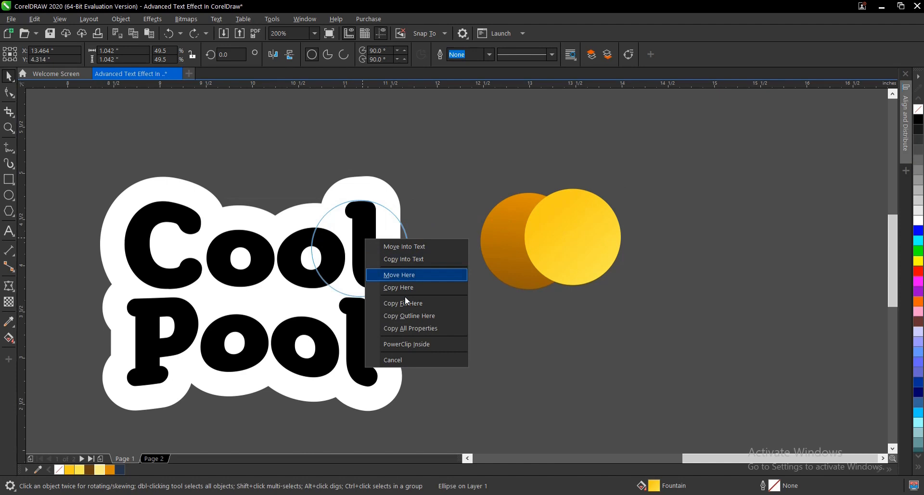
left_click(416, 329)
key("ctrl+z")
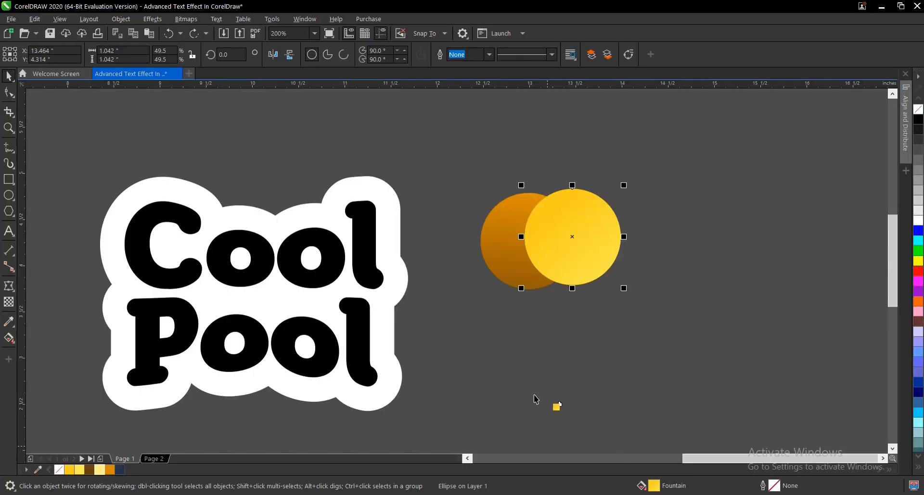
- Give the Cool Pool text the yellow circle's fountain fill
left_click_drag(347, 273, 341, 267)
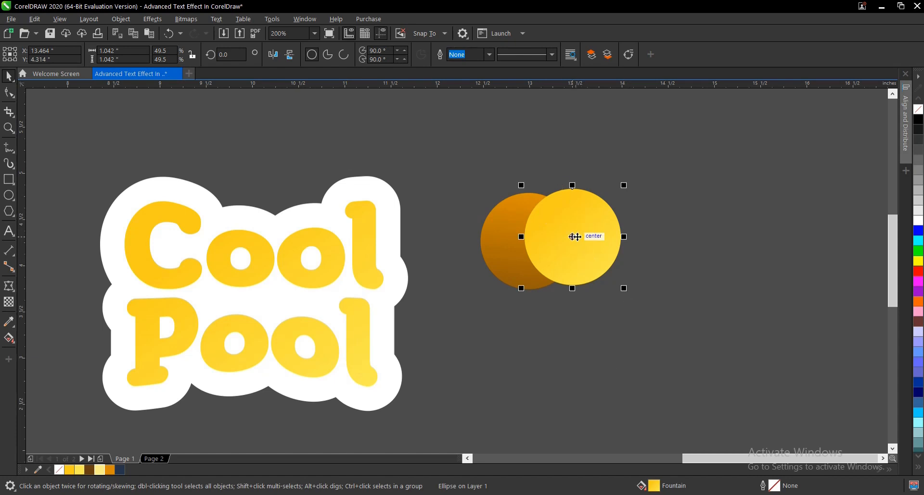
left_click_drag(425, 328, 360, 264)
left_click(561, 382)
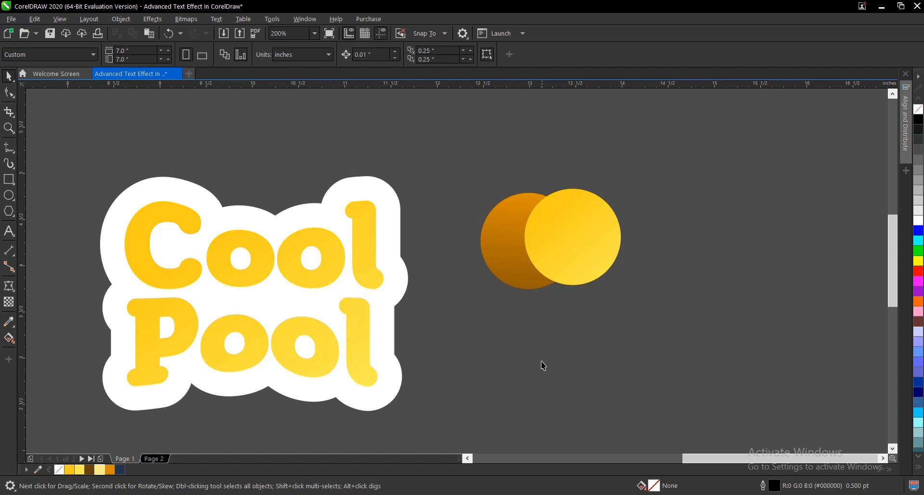
- Apply the orange circle's fountain fill to the white backing shape behind the Cool Pool text
left_click(393, 214)
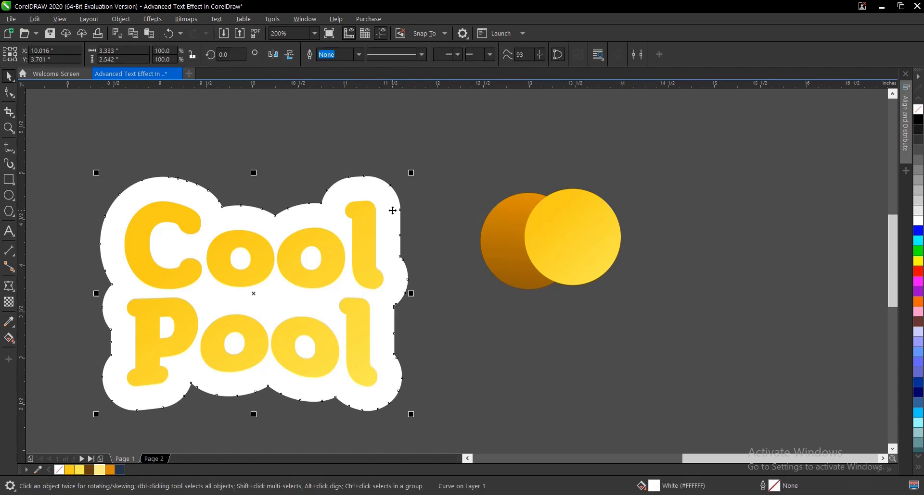
left_click(499, 257)
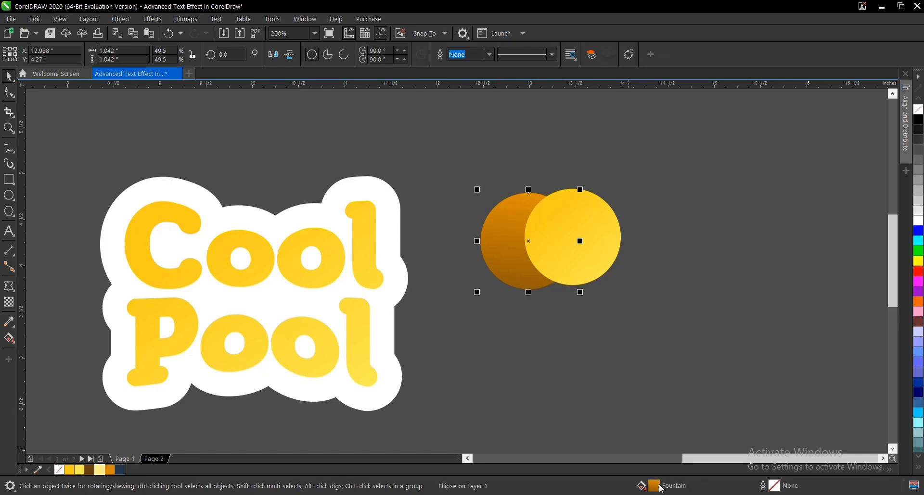
left_click_drag(658, 489, 390, 215)
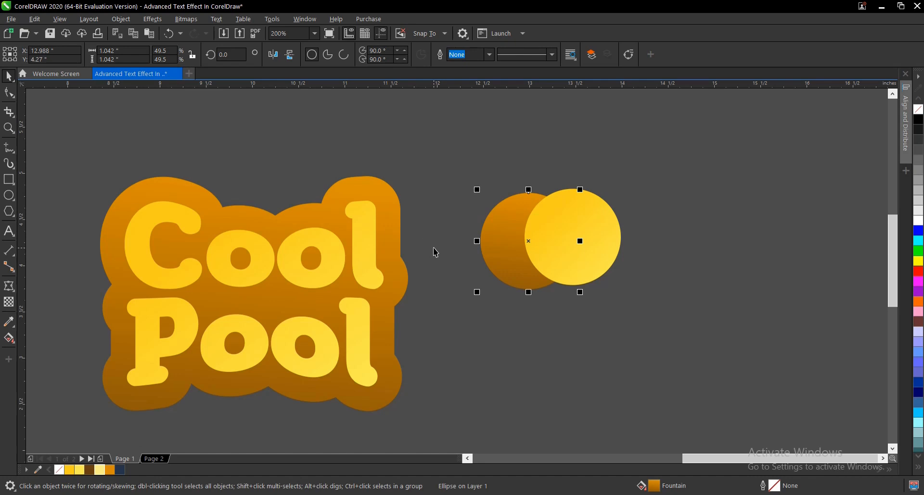
- Try duplicating the orange backing shape and shifting the duplicate slightly right of the original, and discard it
left_click(391, 201)
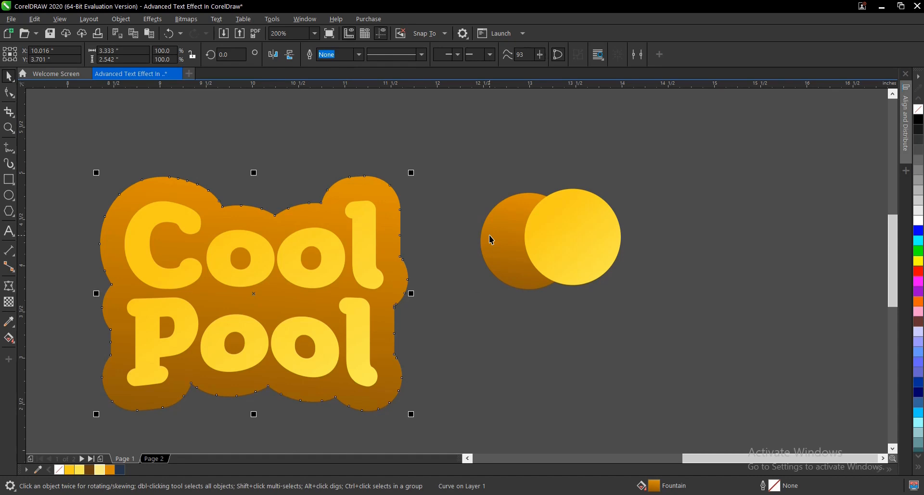
key("ctrl+d")
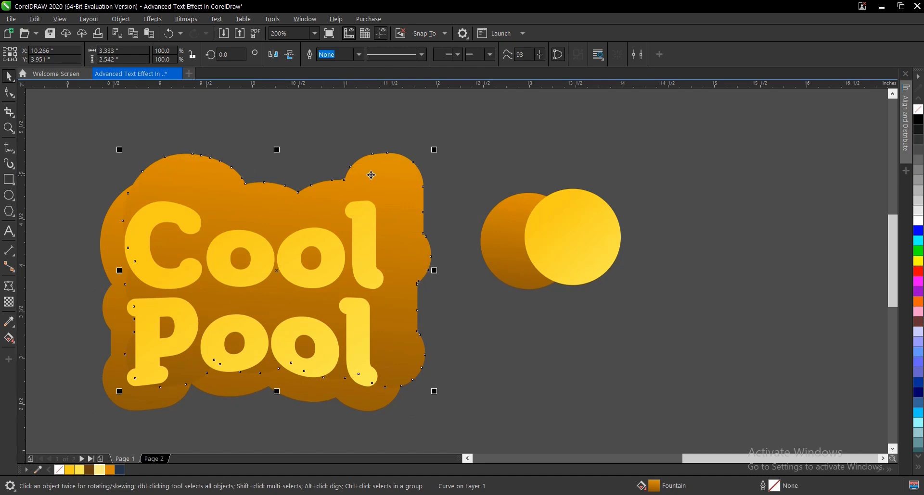
left_click_drag(369, 174, 360, 199)
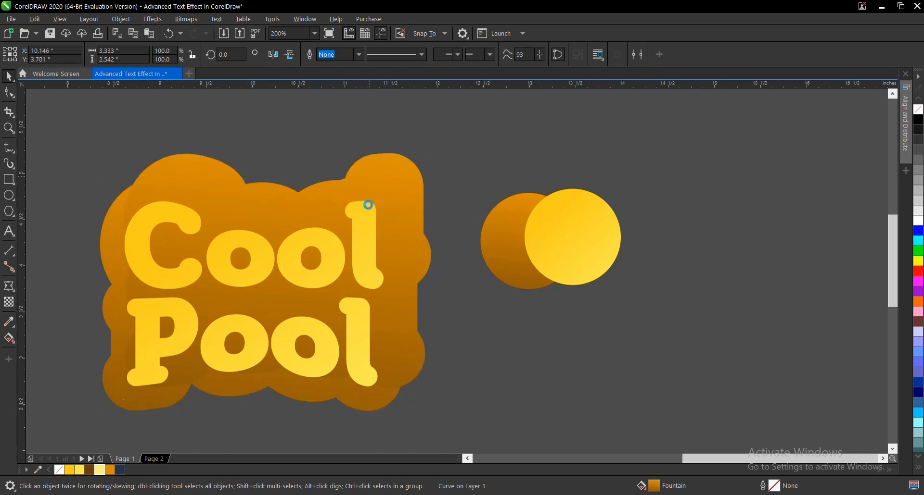
left_click(550, 290)
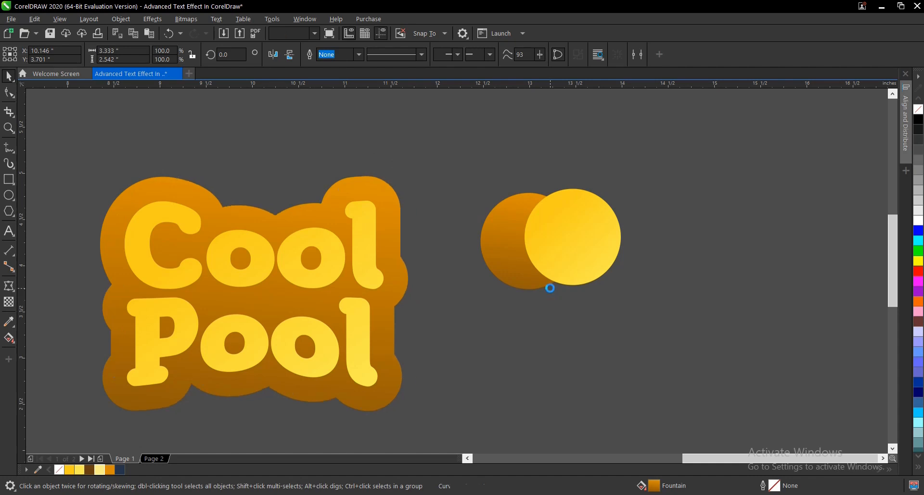
- Place a copy of the orange backing shape about 0.05 inch to the left of the original, at the same height
left_click(382, 209)
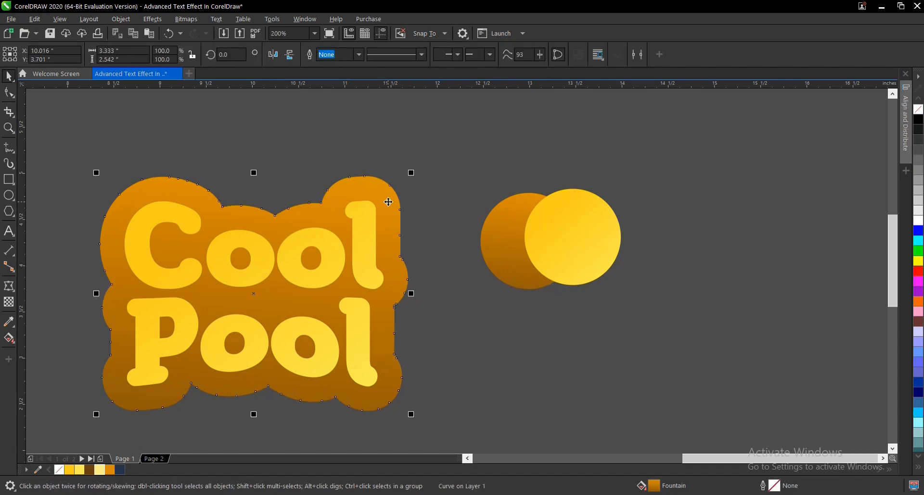
left_click_drag(384, 201, 382, 201)
right_click(382, 201)
left_click(558, 329)
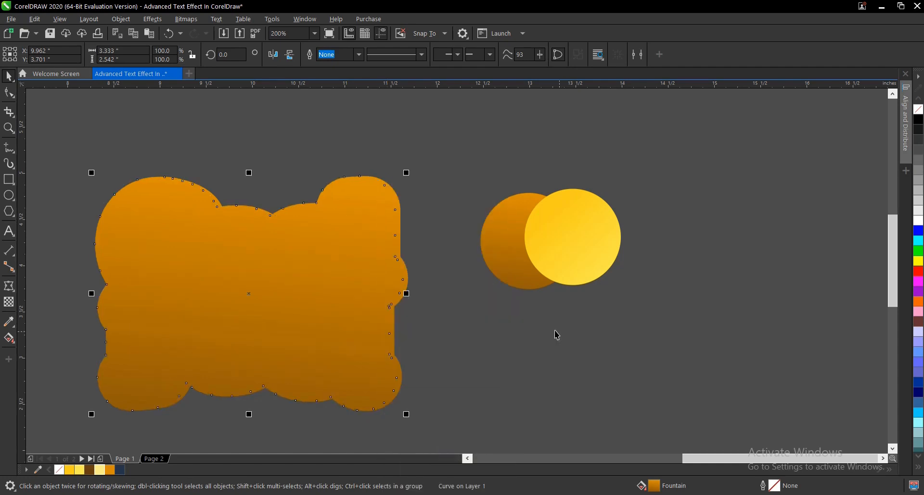
left_click(523, 325)
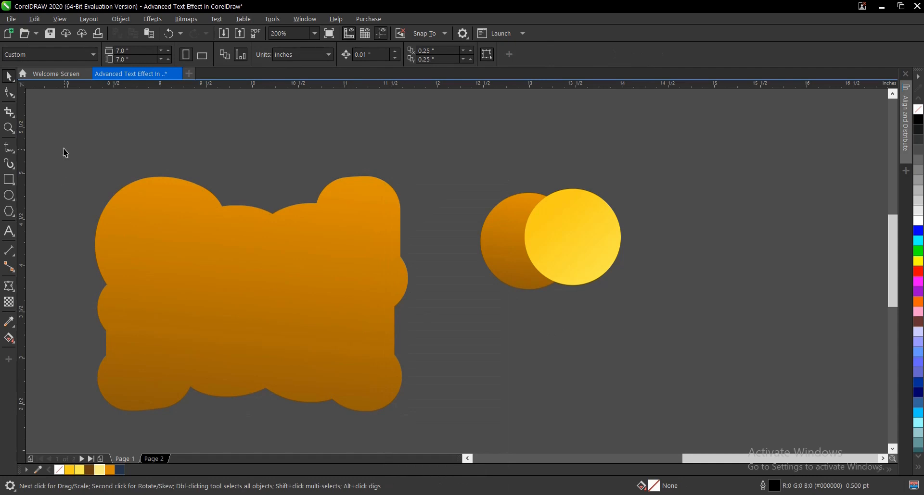
- Select the Cool Pool text hidden under the orange shape and bring it to the front of the page
left_click_drag(92, 172, 380, 446)
left_click_drag(35, 131, 389, 438)
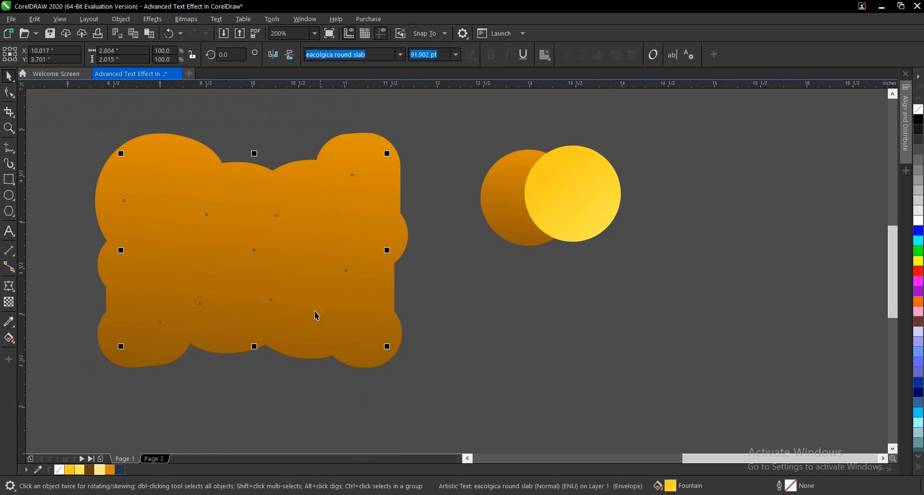
right_click(253, 250)
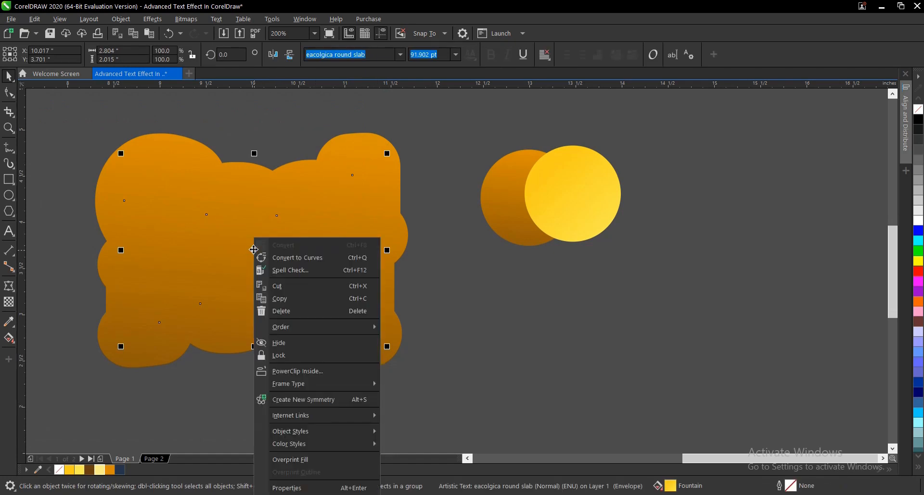
mouse_move(281, 328)
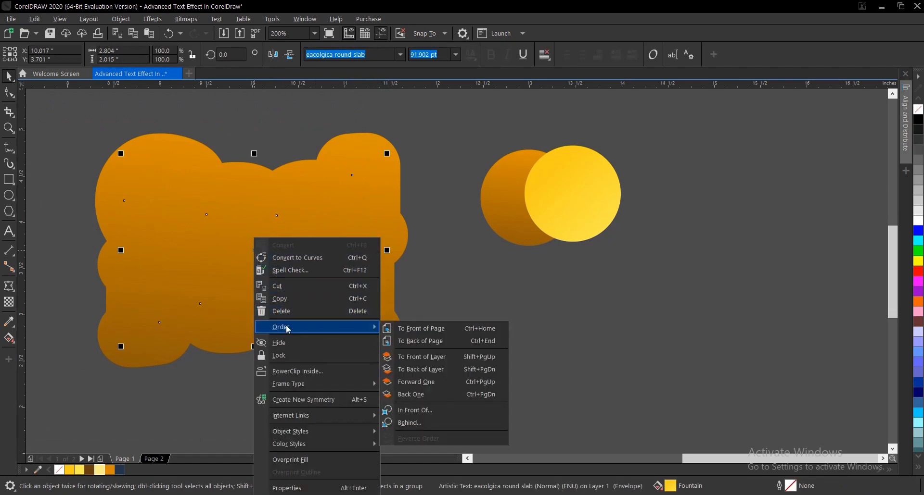
left_click(414, 329)
left_click(439, 328)
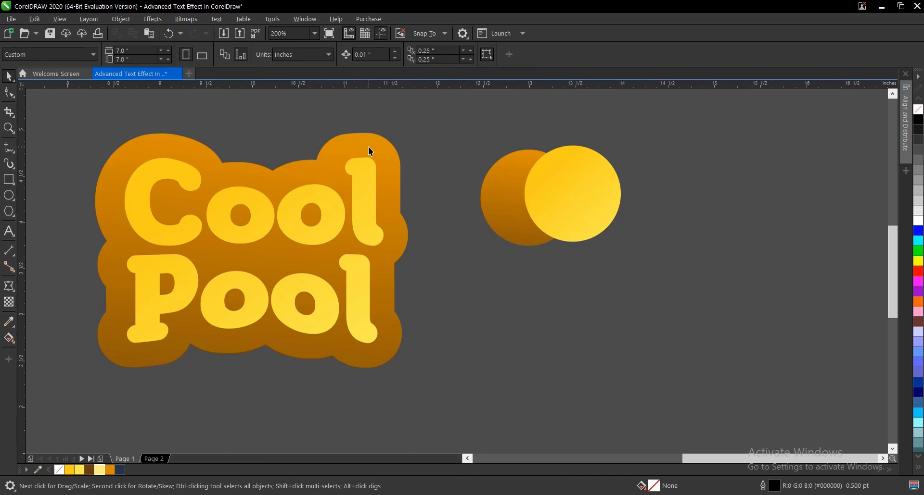
- Fill the rear orange backing shape with light yellow #FEF286
left_click(363, 181)
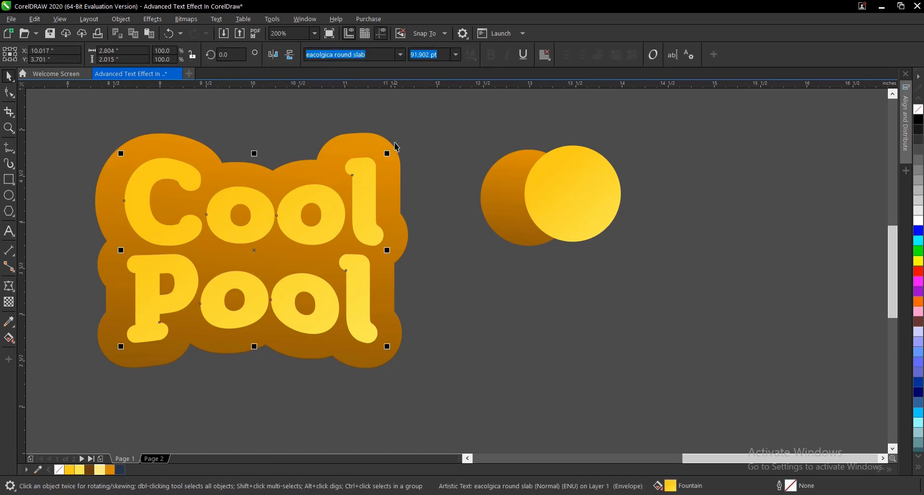
scroll(393, 143, "up", 2)
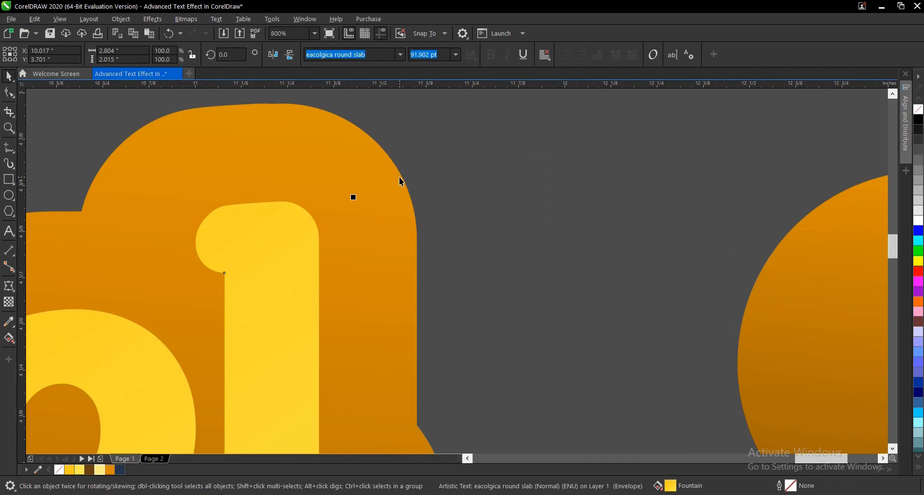
key("ctrl+q")
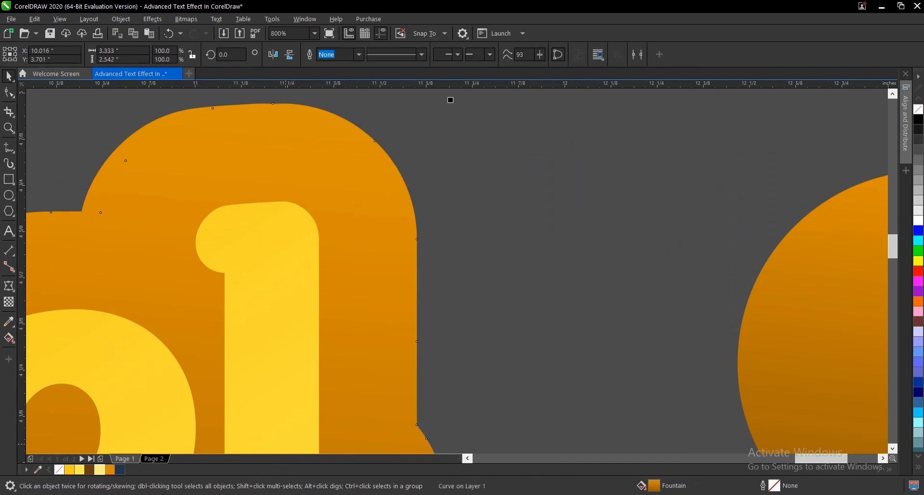
left_click(100, 470)
scroll(582, 181, "down", 2)
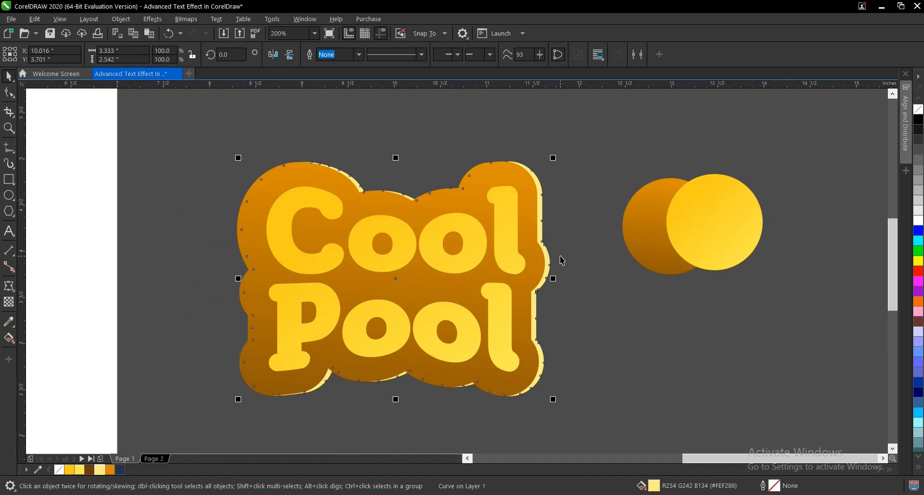
- Move the light yellow shape left to X 9.872 inches, so that it extends past the orange shape's left edge
scroll(549, 263, "up", 2)
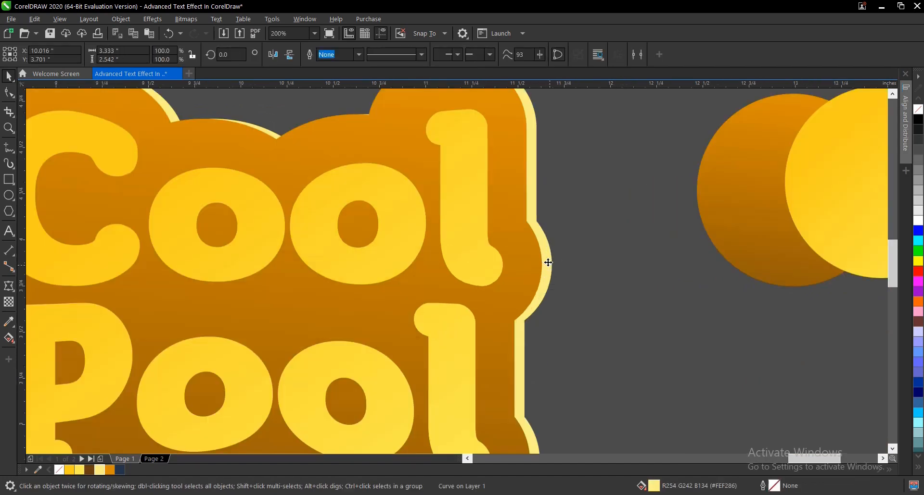
left_click_drag(550, 262, 537, 262)
scroll(537, 262, "down", 2)
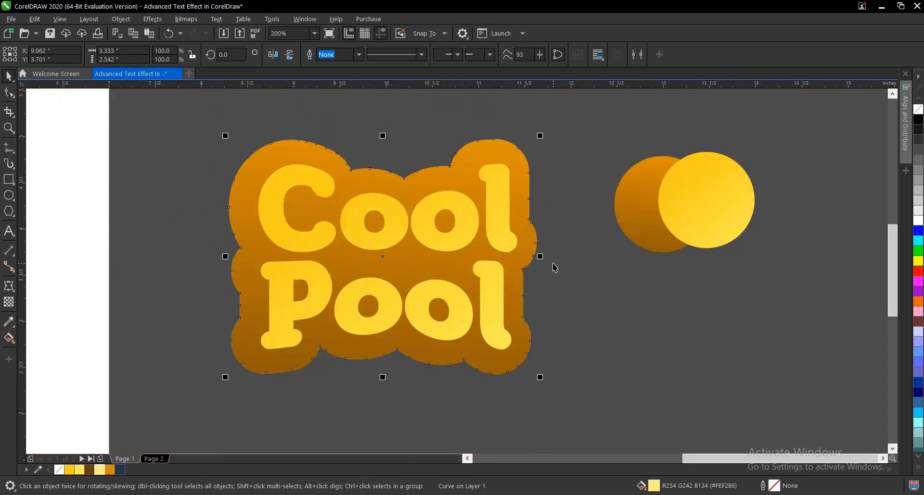
key("Left")
key("Left")
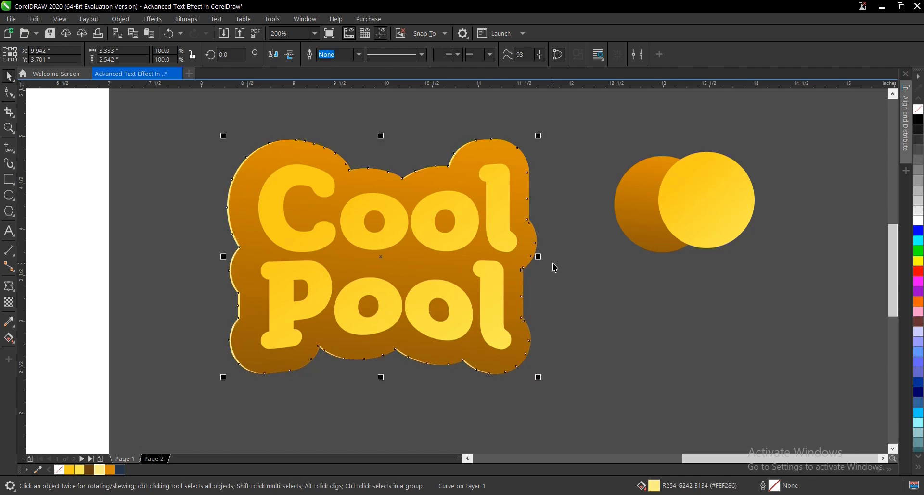
key("Left")
key("Left")
key("Left")
key("Left")
key("Left")
key("Left")
key("Left")
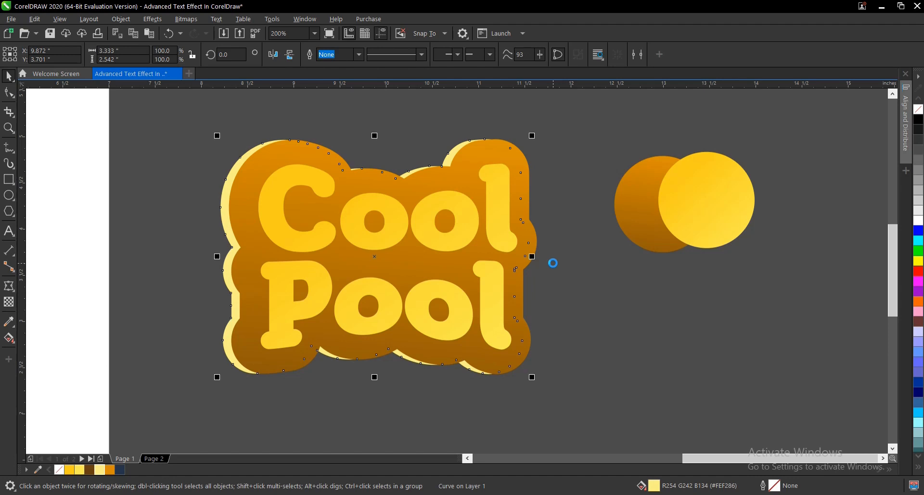
- Try shifting the light yellow shape 0.04 inch down, and return it to Y 3.701 inches
key("Down")
key("Down")
key("Down")
key("Down")
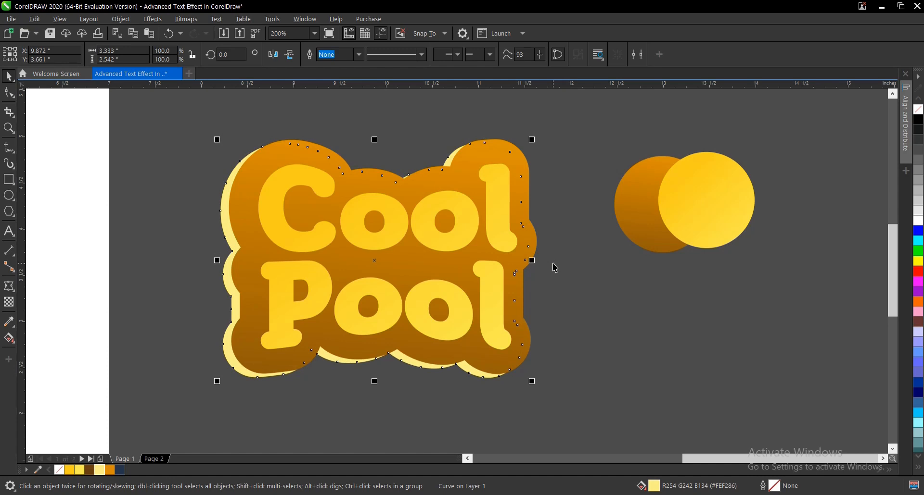
key("Up")
key("Up")
key("Up")
key("Up")
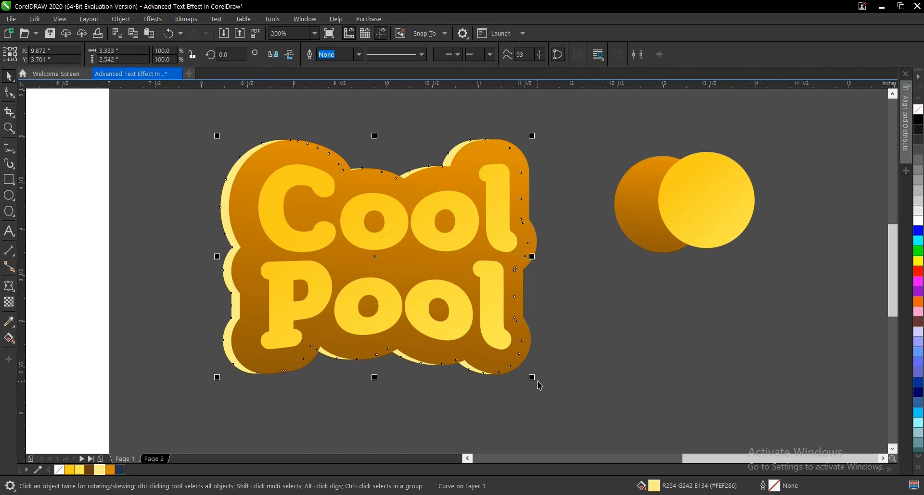
- Scale the light yellow backing shape to 101.3 % from its upper-left corner, making it 3.377 by 2.576 inches
scroll(538, 385, "up", 1)
left_click_drag(526, 371, 535, 376)
scroll(559, 377, "down", 1)
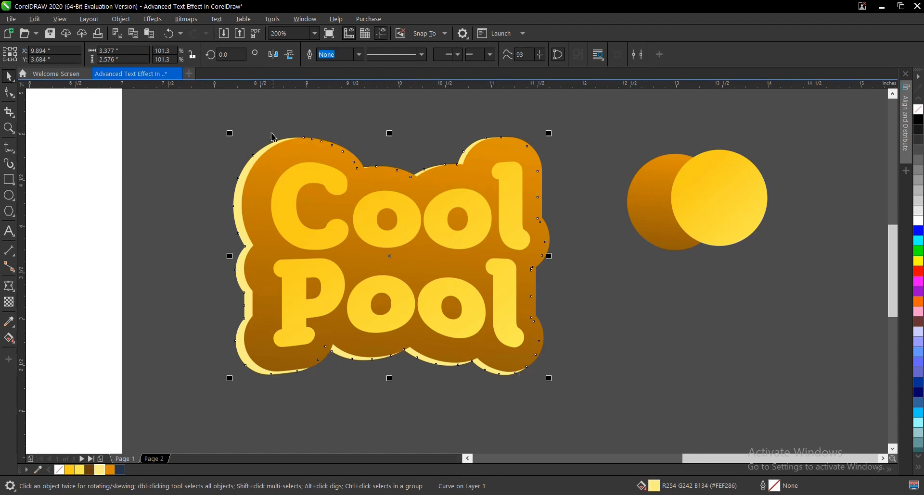
left_click_drag(229, 132, 223, 118)
left_click(635, 379)
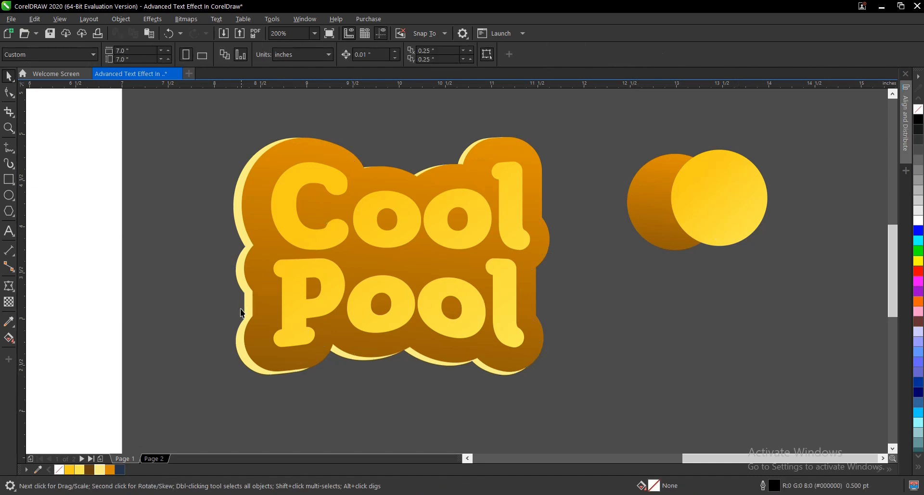
left_click(239, 339)
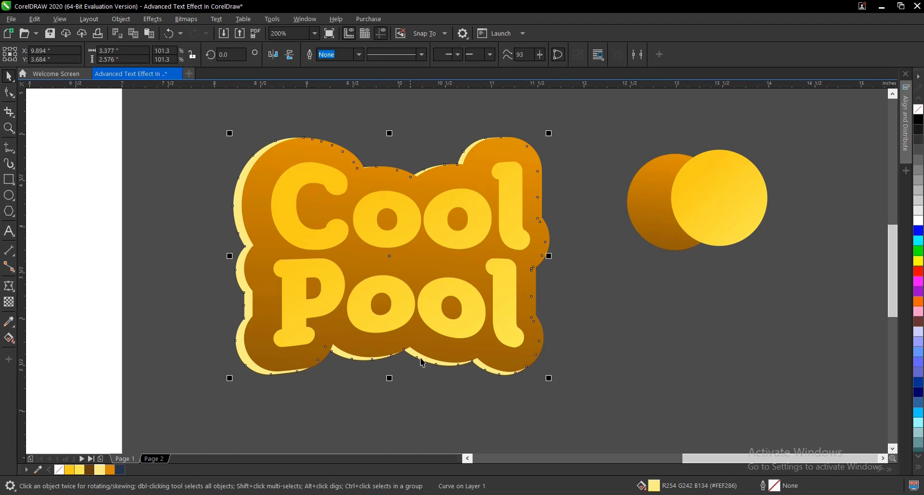
left_click(591, 358)
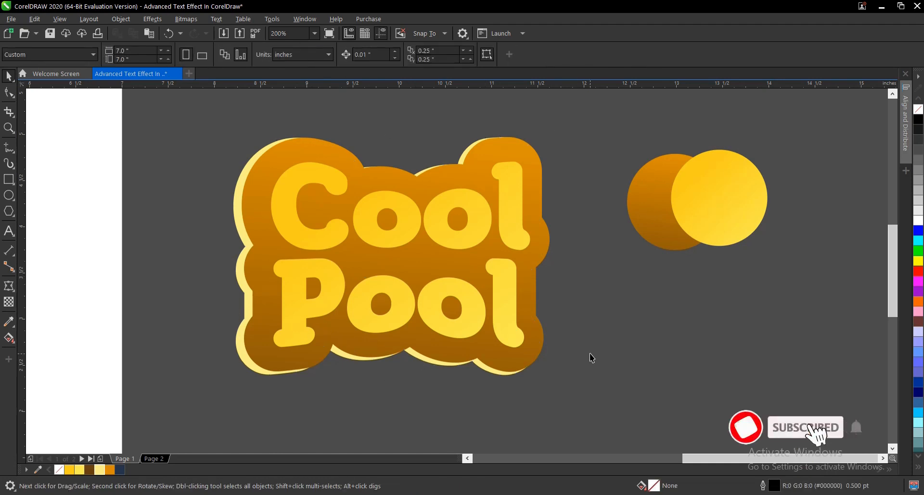
- Copy the gold circle's gradient fill onto the light yellow backing shape
scroll(241, 357, "up", 2)
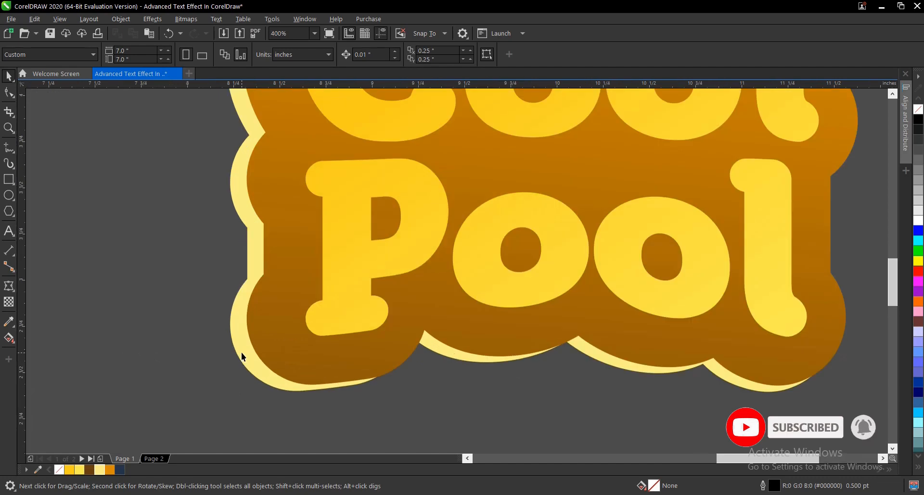
left_click(317, 368)
scroll(319, 368, "down", 2)
left_click(751, 214)
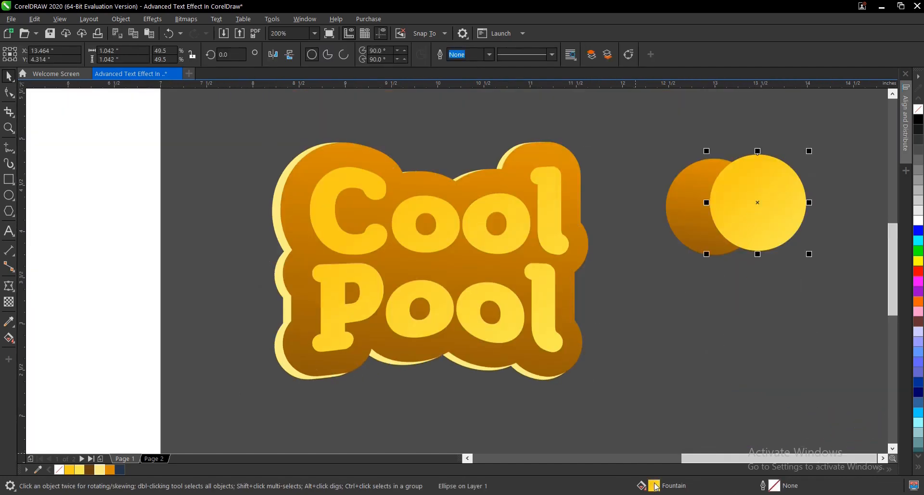
left_click_drag(652, 488, 298, 380)
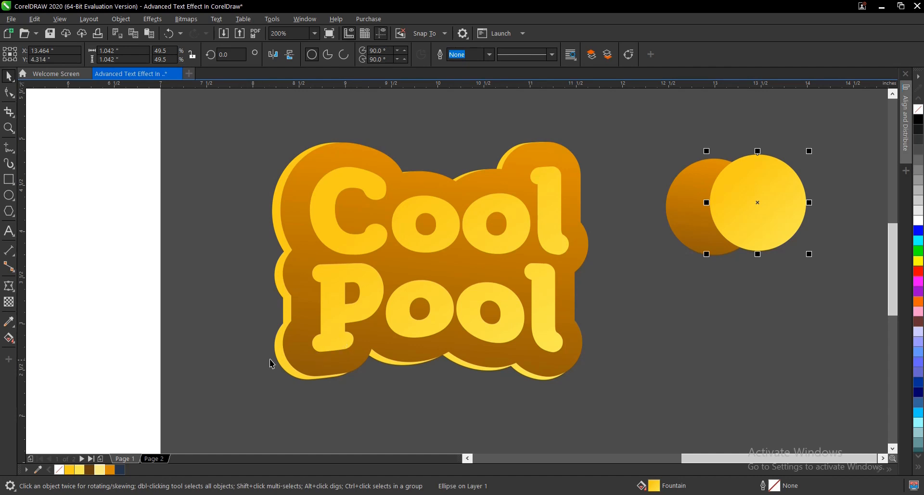
left_click(606, 266)
- Duplicate the gold Cool Pool text and shift the front copy straight down to Y 3.669 inches
left_click(435, 229)
scroll(438, 225, "up", 2)
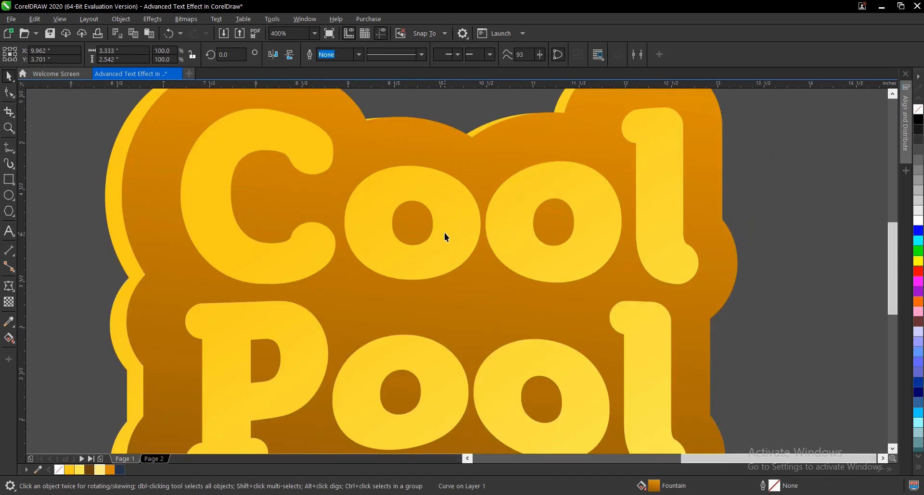
scroll(443, 233, "down", 2)
scroll(489, 246, "up", 2)
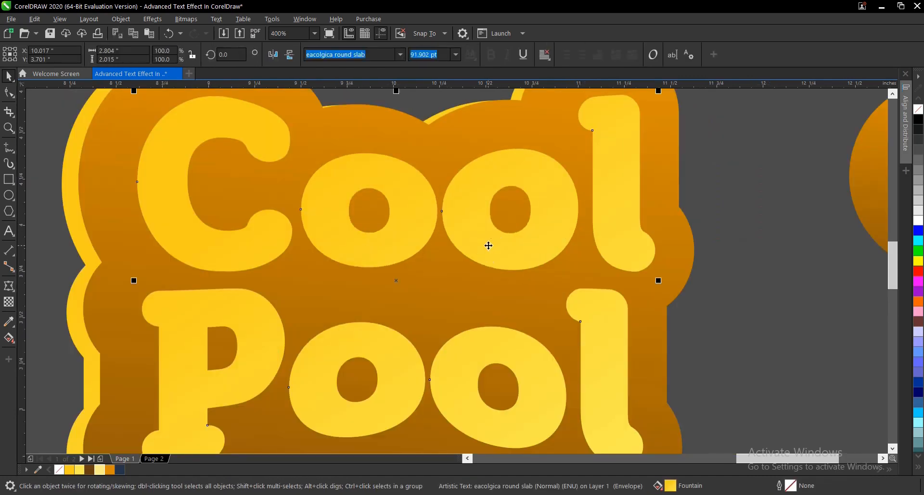
scroll(483, 246, "down", 2)
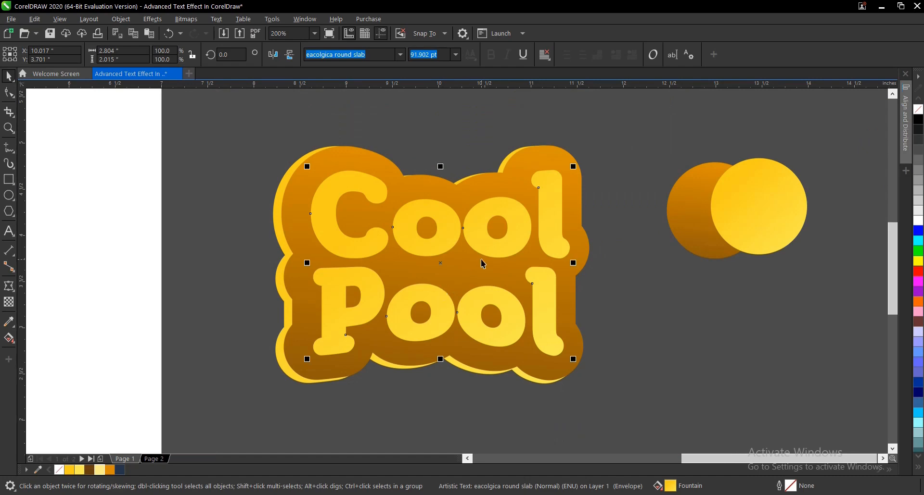
scroll(439, 263, "up", 2)
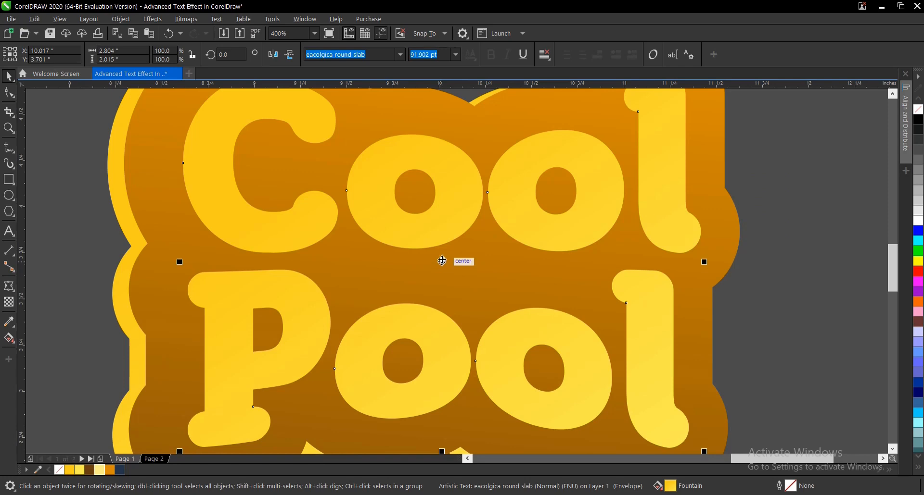
left_click_drag(442, 261, 446, 272)
scroll(484, 258, "down", 2)
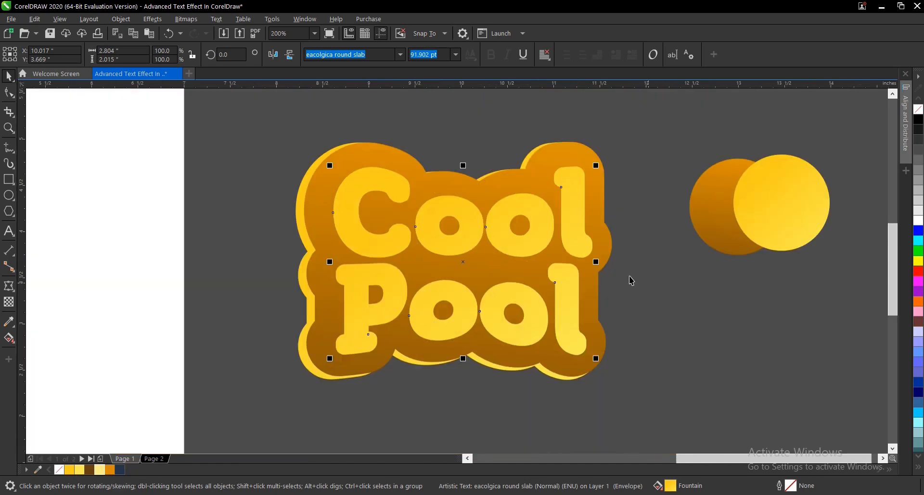
left_click(630, 282)
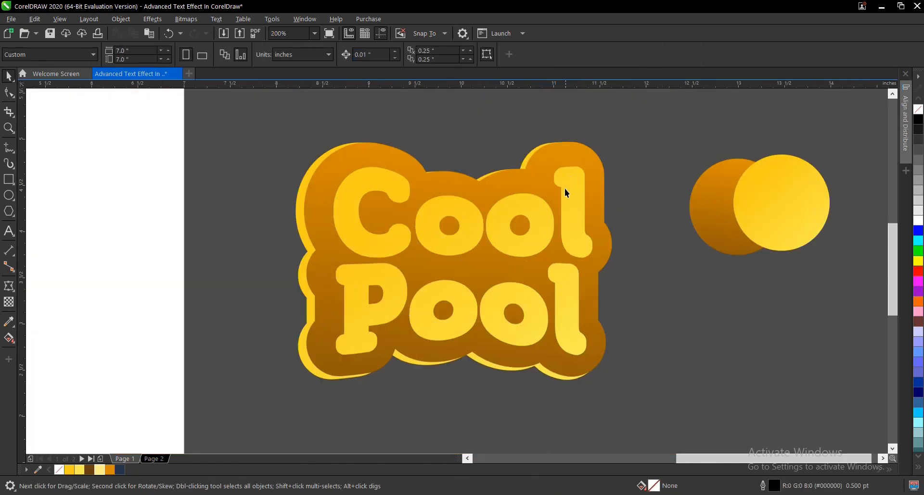
- Fill the rear Cool Pool text with orange #DA8D00, and replace that fill with yellow #FEEF59
scroll(574, 170, "up", 2)
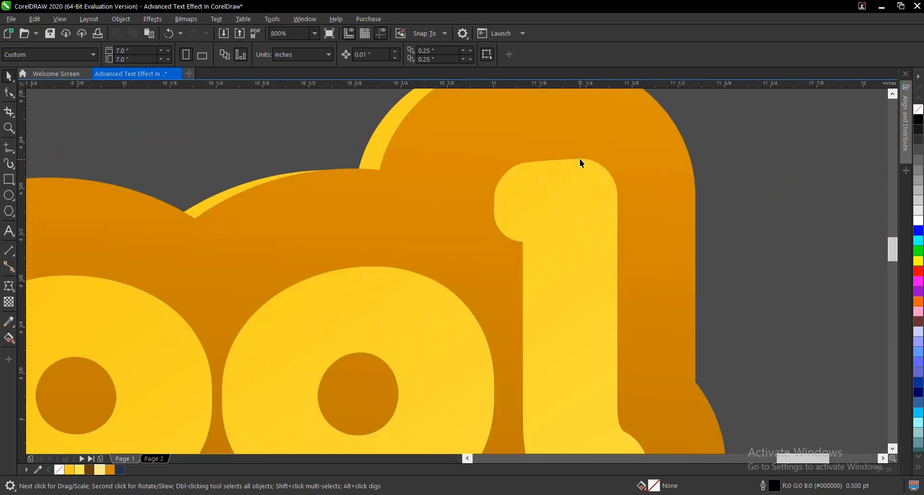
left_click(567, 161)
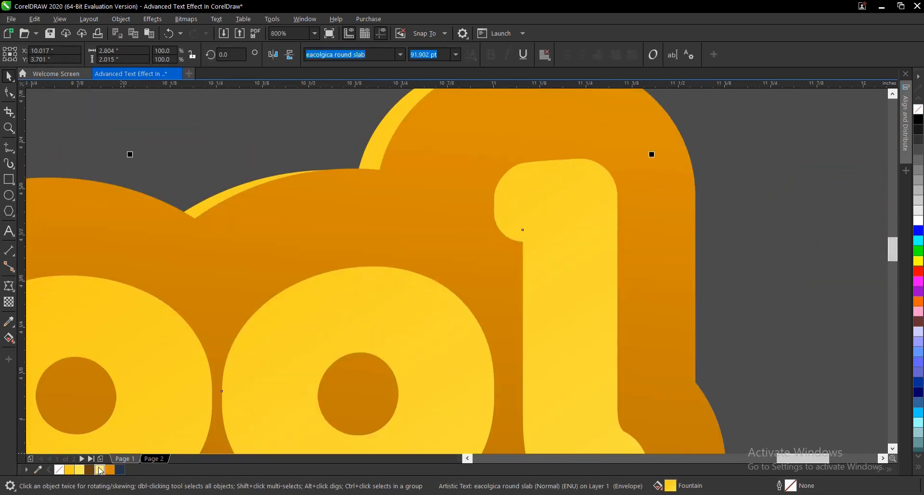
left_click(110, 470)
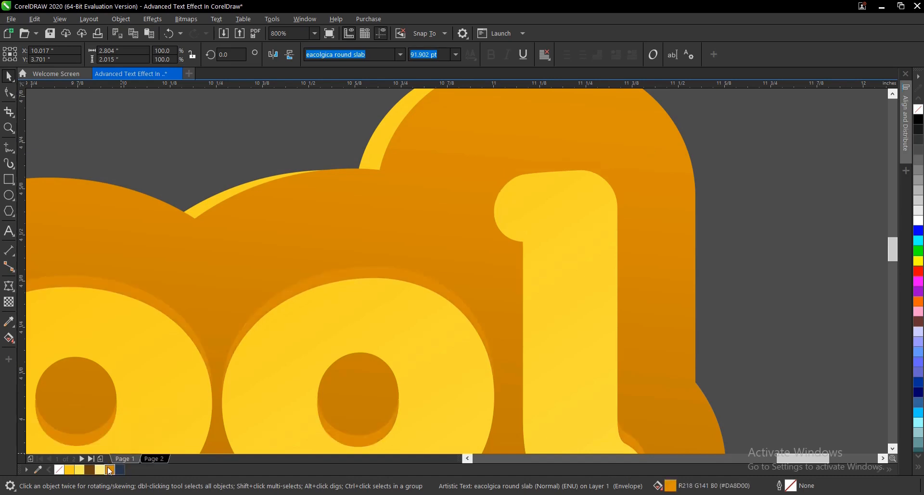
left_click(79, 471)
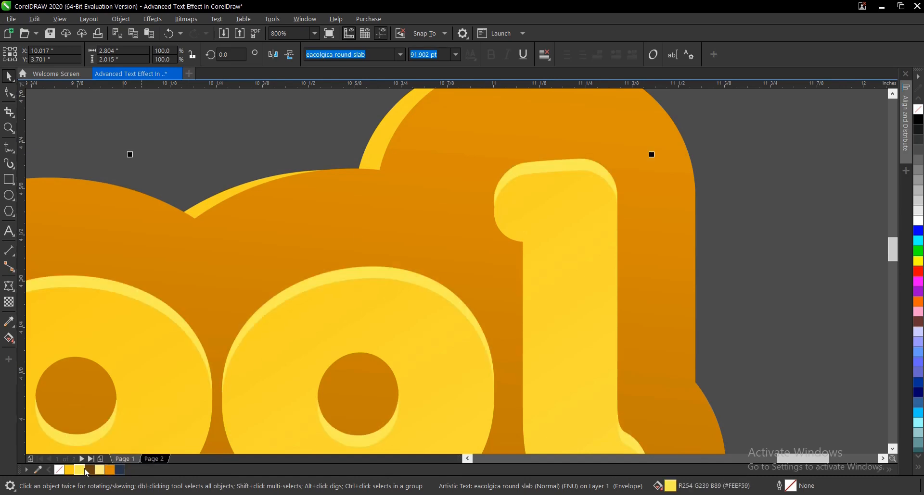
scroll(474, 222, "down", 3)
scroll(513, 210, "up", 2)
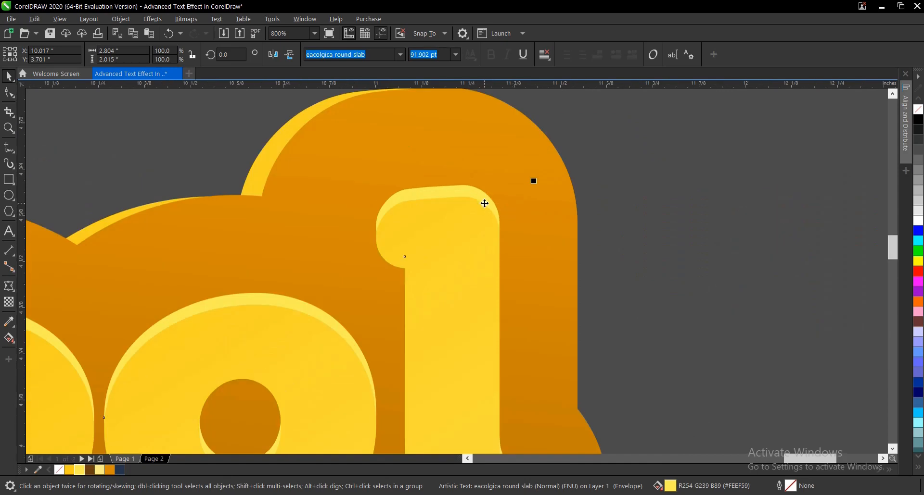
- Copy the orange backing shape's gradient fill onto the rear Cool Pool text
left_click(556, 204)
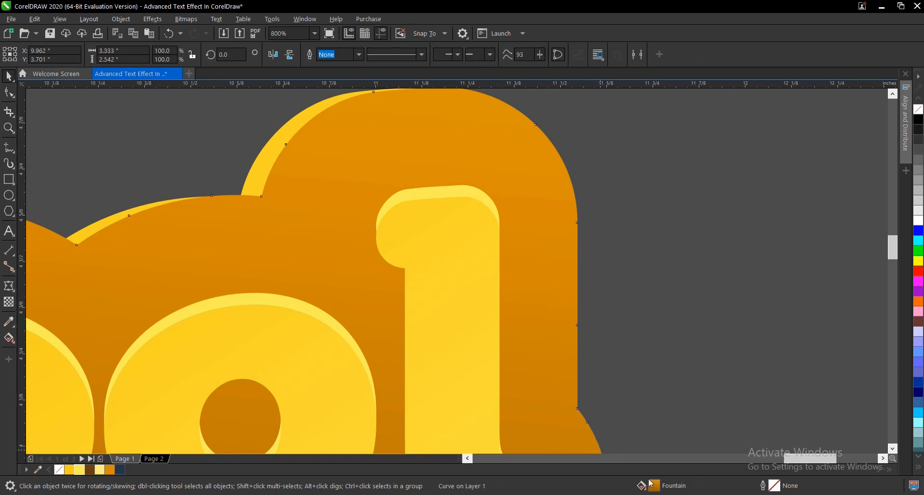
scroll(488, 190, "down", 2)
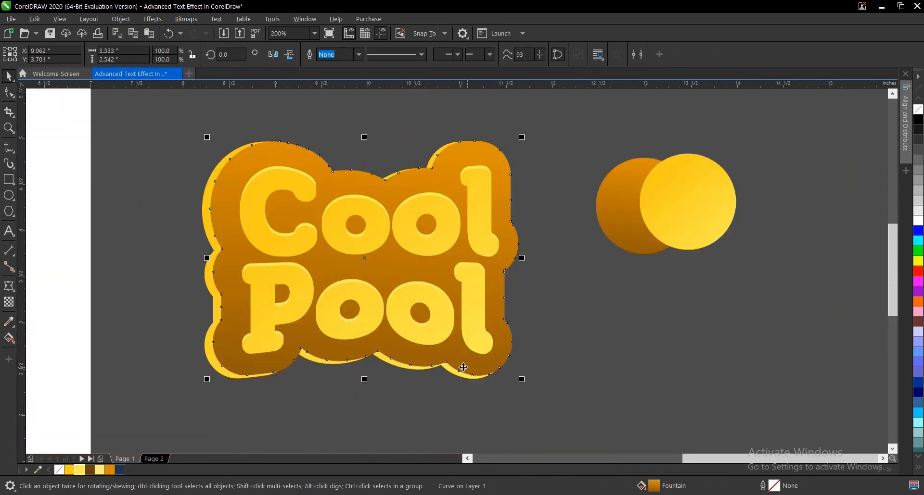
scroll(474, 367, "up", 1)
scroll(481, 380, "down", 1)
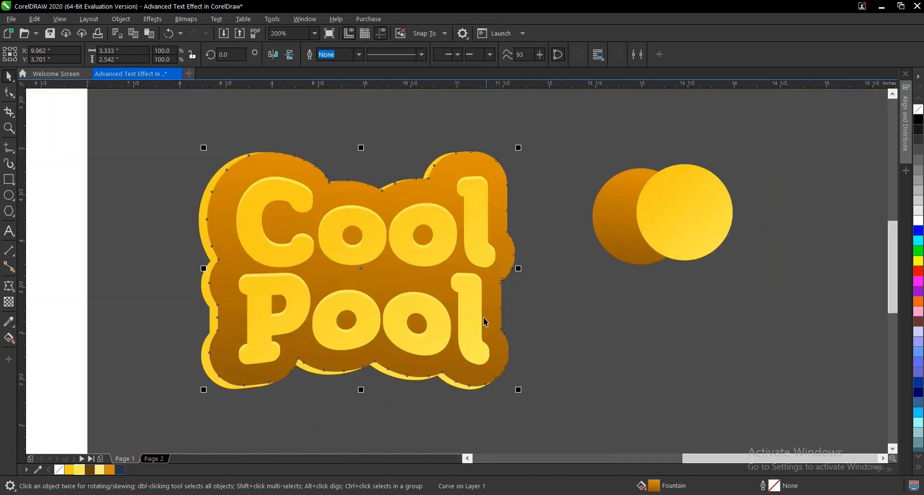
scroll(496, 196, "up", 2)
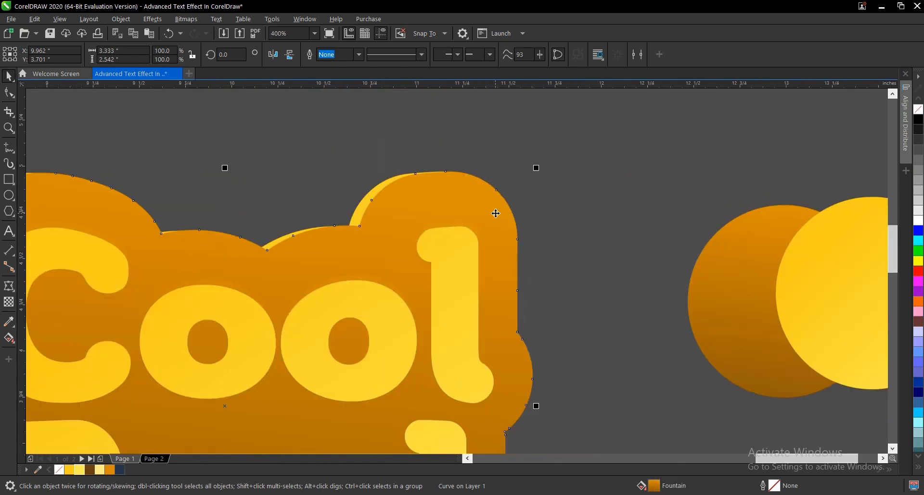
scroll(384, 261, "down", 2)
scroll(585, 246, "down", 1)
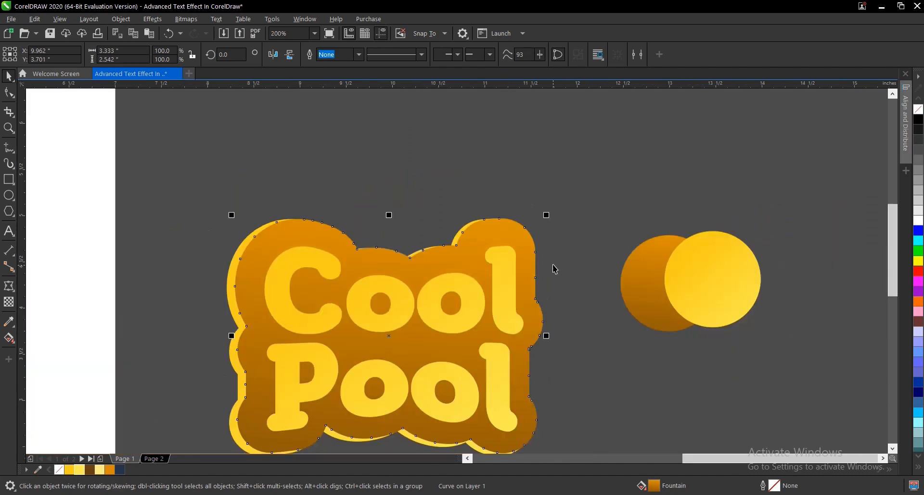
- Remove the front gold text and add a centred black drop shadow with feather 15 to the orange-gradient text
scroll(498, 254, "up", 1)
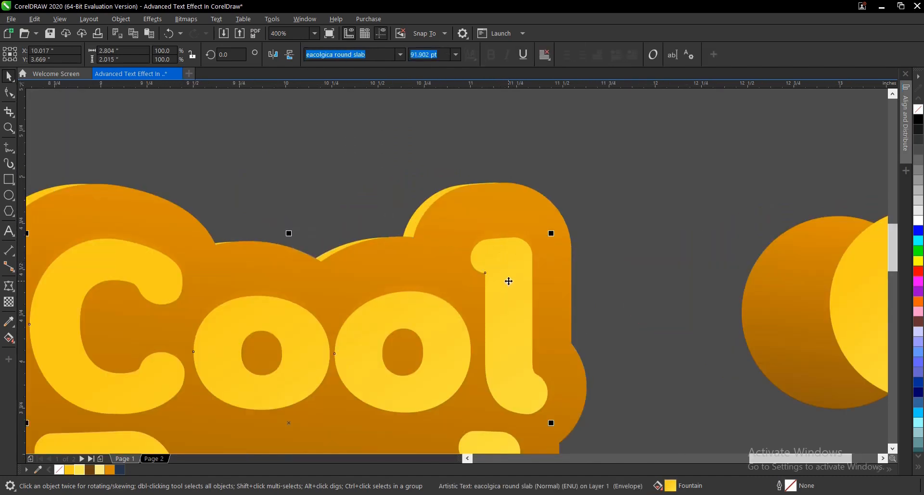
left_click_drag(509, 281, 509, 276)
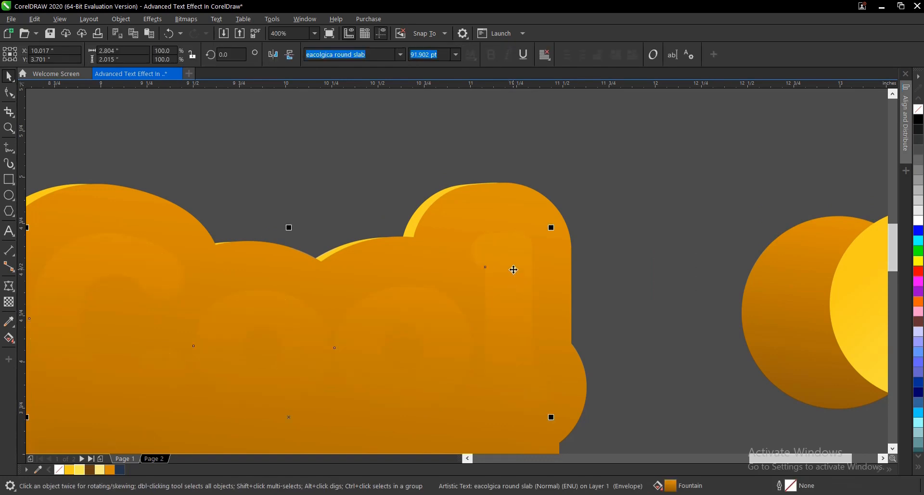
left_click(12, 291)
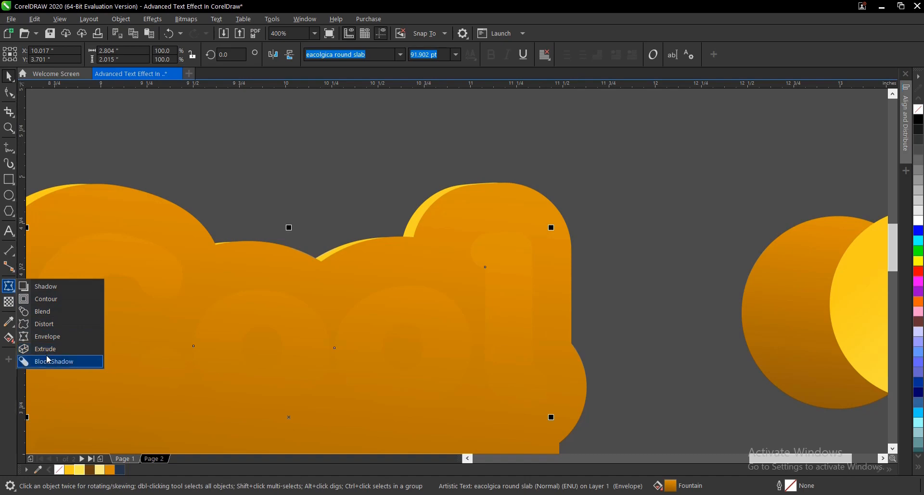
left_click(48, 286)
scroll(407, 248, "down", 1)
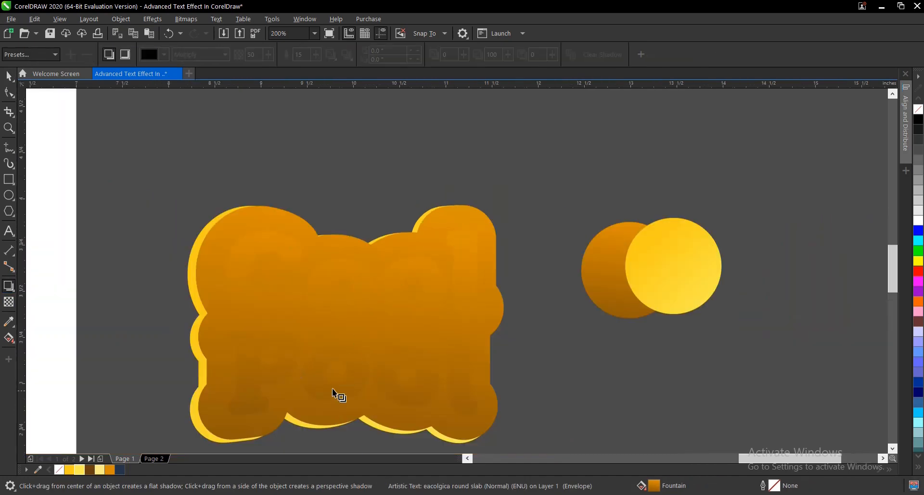
scroll(334, 392, "up", 1)
left_click_drag(377, 254, 377, 299)
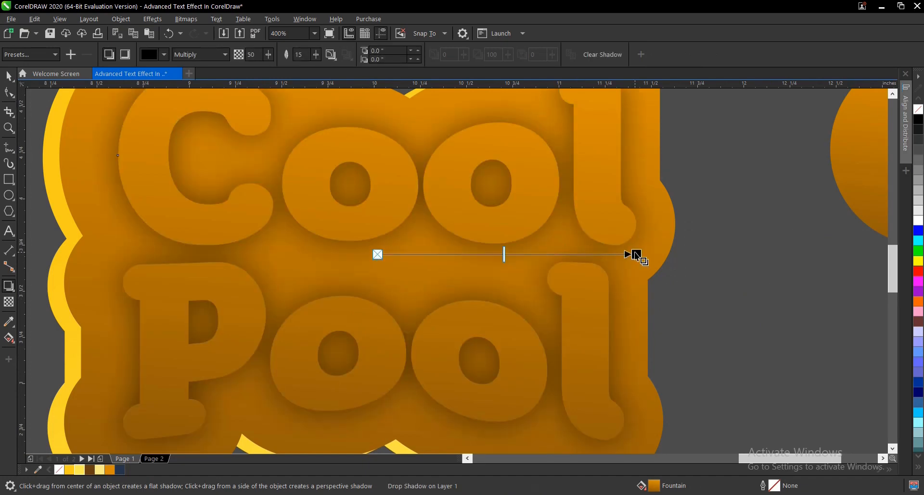
- Raise the drop shadow's opacity to 54, keeping it centred behind the orange text
left_click_drag(636, 254, 375, 440)
scroll(455, 267, "down", 1)
scroll(479, 261, "up", 1)
mouse_move(475, 259)
left_mouse_down()
mouse_move(504, 261)
mouse_move(488, 261)
left_mouse_up()
scroll(488, 261, "down", 1)
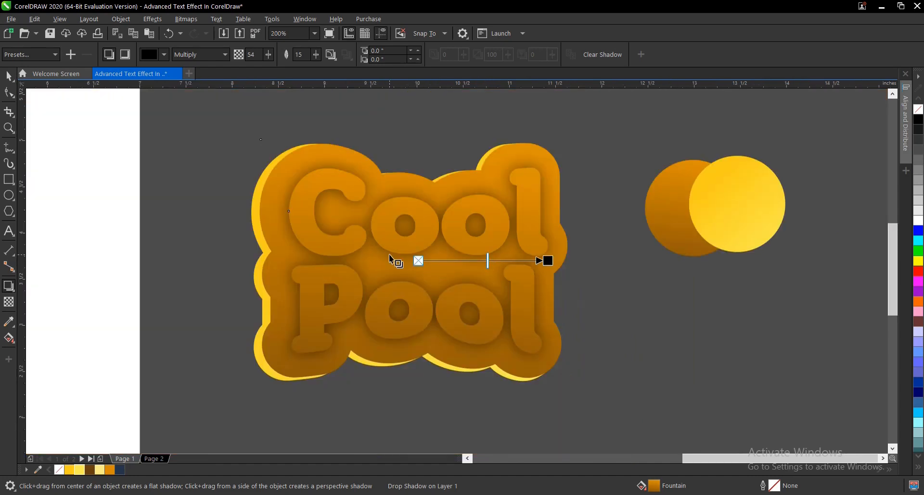
- Break the drop shadow apart from the orange text and move the text off it, to X 10.579, Y 2.741 inches
left_click(8, 76)
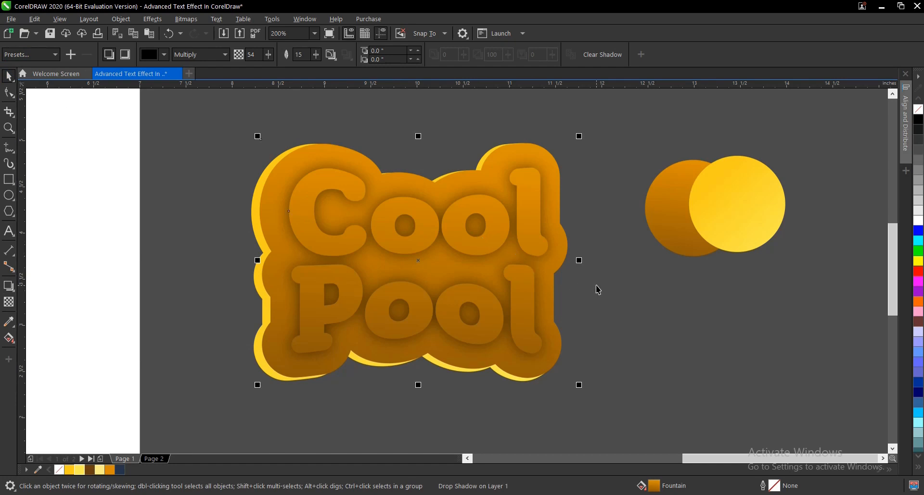
left_click(596, 315)
left_click(498, 240)
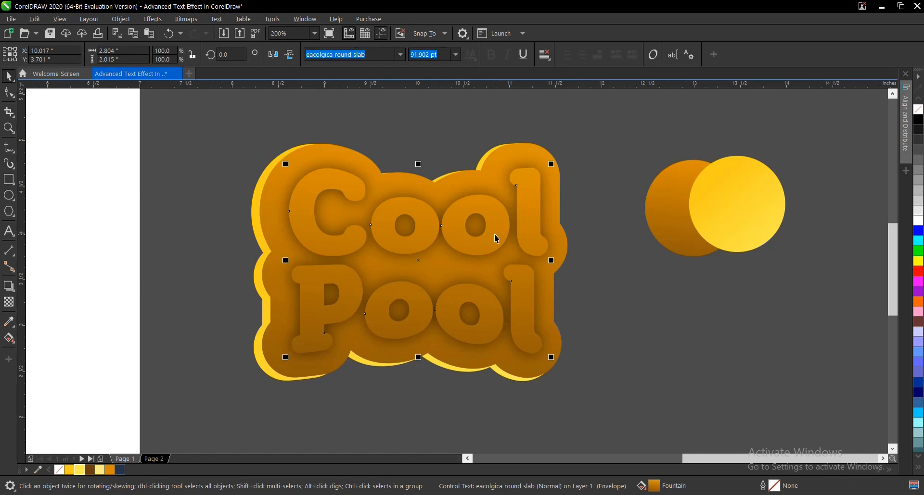
left_click(612, 267)
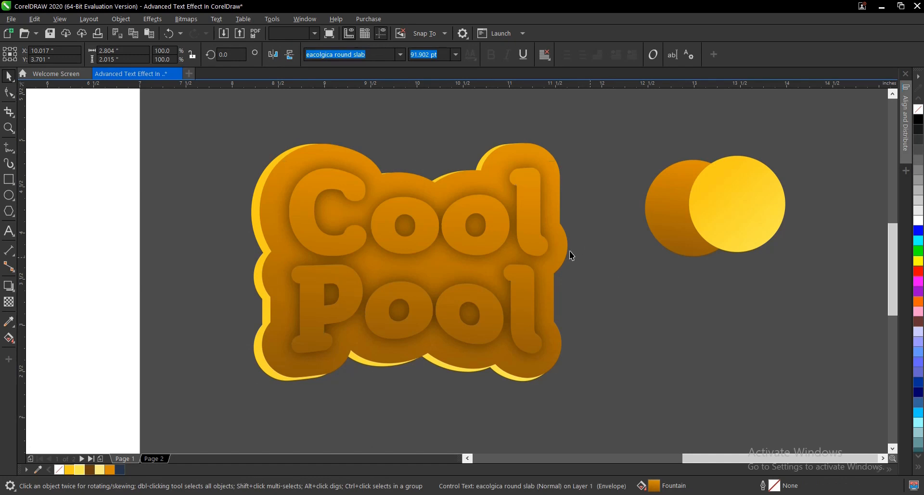
left_click(538, 172)
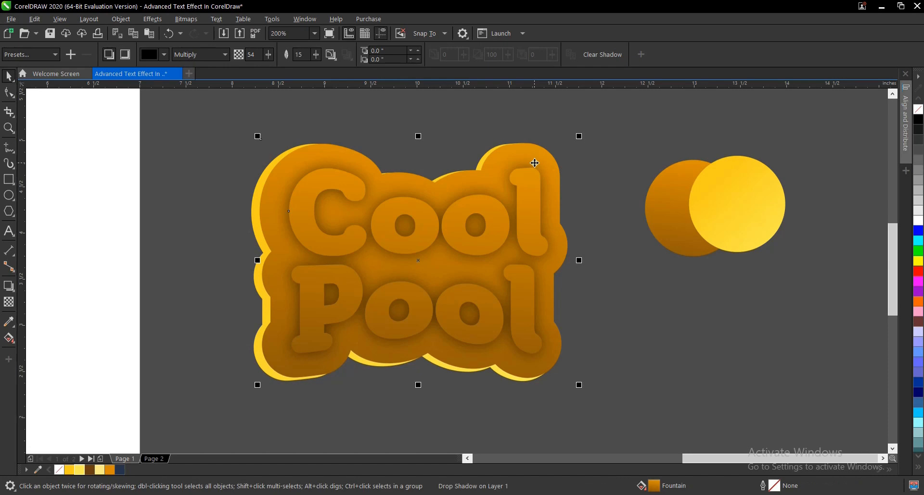
key("ctrl+k")
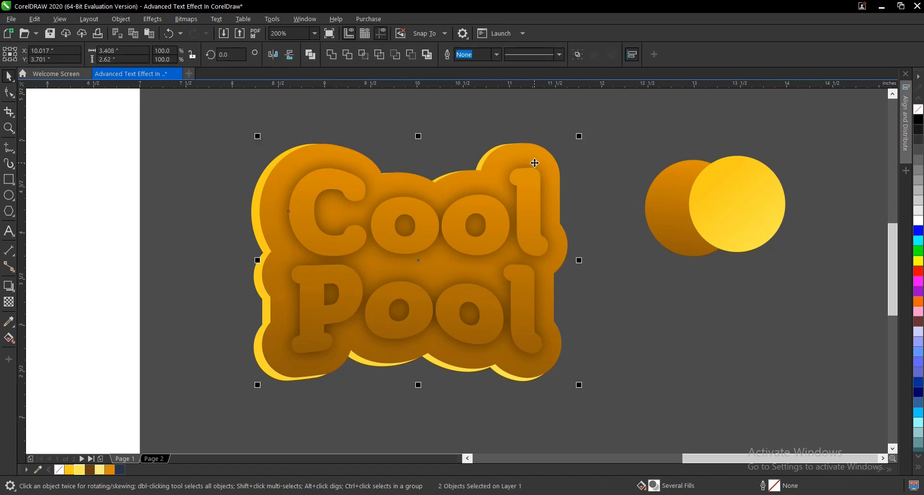
left_click(630, 358)
left_click_drag(529, 209, 583, 301)
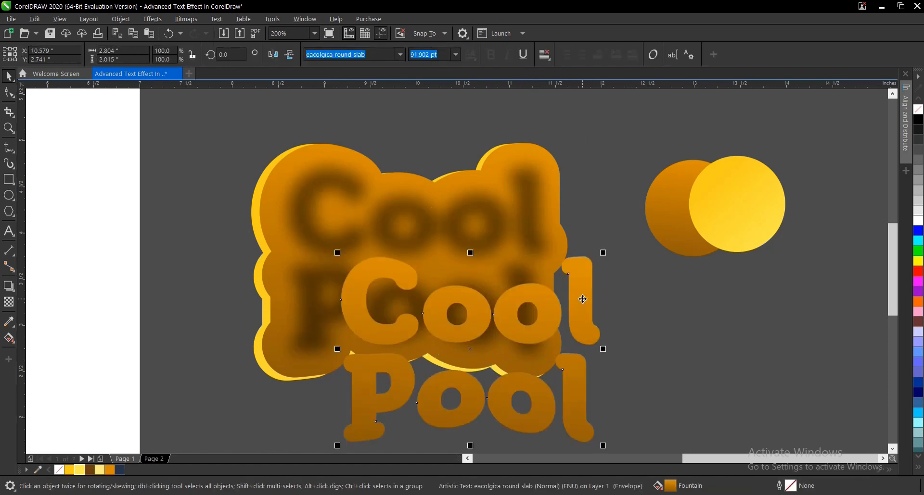
- Undo the orange text's move and recolour the separated drop shadow behind it to brown #694110
key("ctrl+z")
left_click(615, 314)
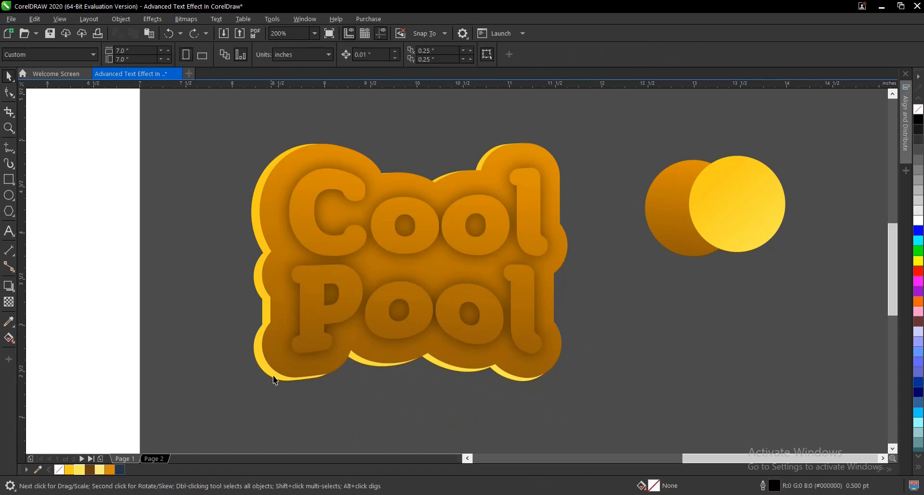
scroll(283, 368, "up", 2)
left_click(305, 277)
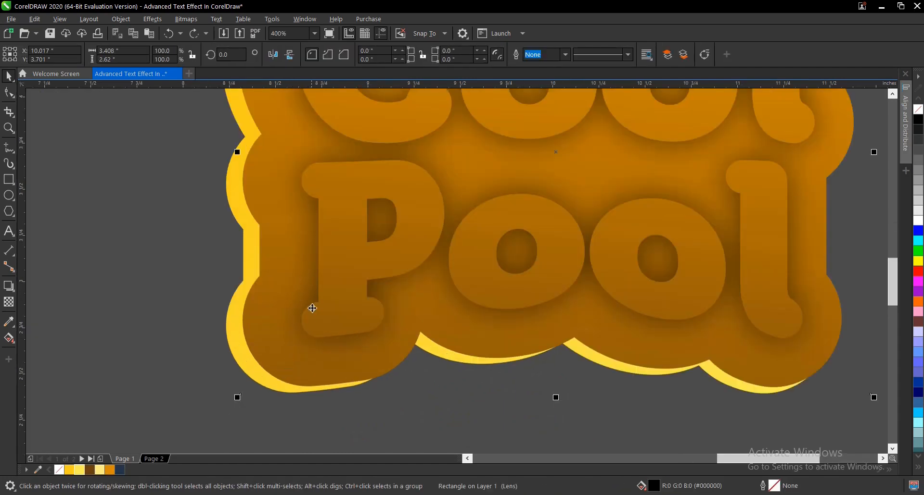
left_click(90, 469)
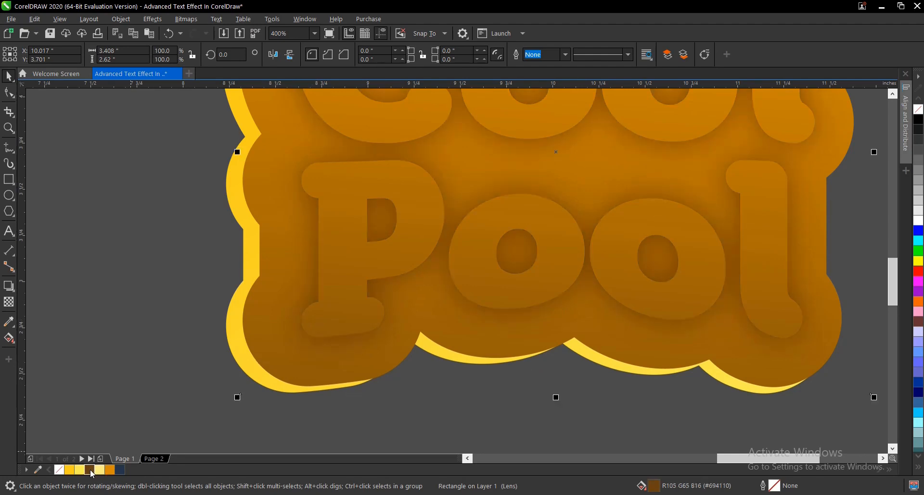
scroll(460, 288, "down", 2)
left_click(737, 337)
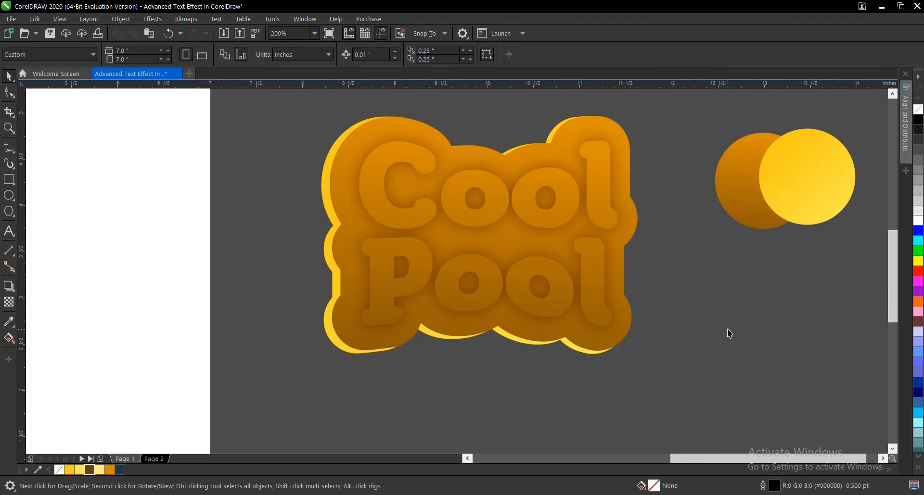
- Paste the gold-gradient Cool Pool text back in front of the orange text
key("ctrl+v")
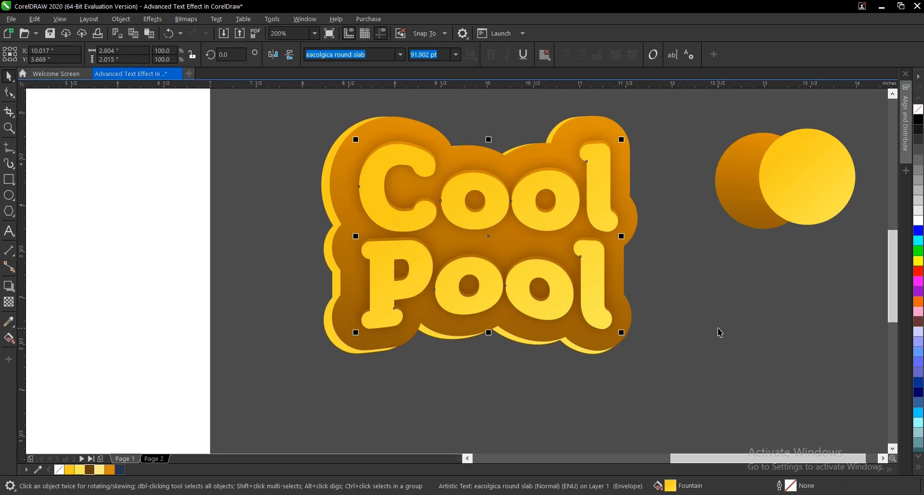
scroll(395, 276, "down", 1)
scroll(471, 268, "up", 1)
left_click(629, 284)
- Move the two gradient sample circles together farther away from the artwork, to about X 16.164, Y 3.896 inches
scroll(598, 278, "down", 1)
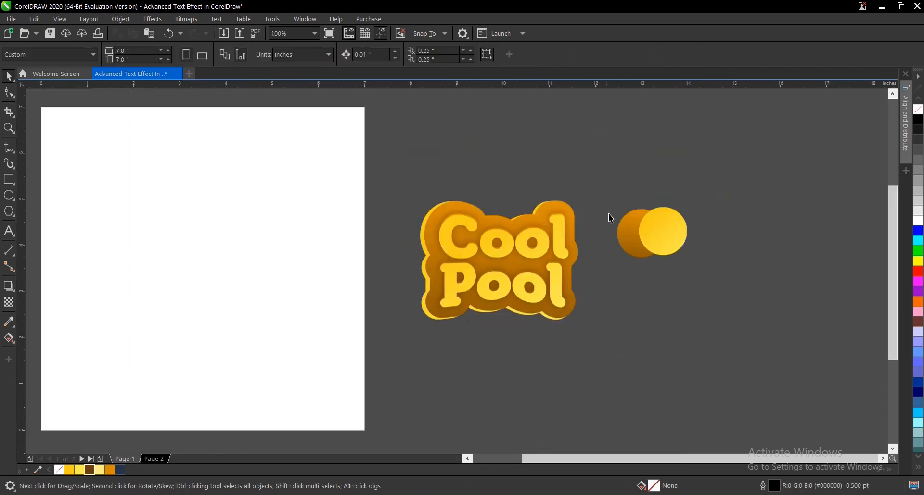
left_click_drag(589, 171, 802, 337)
left_click_drag(653, 231, 788, 248)
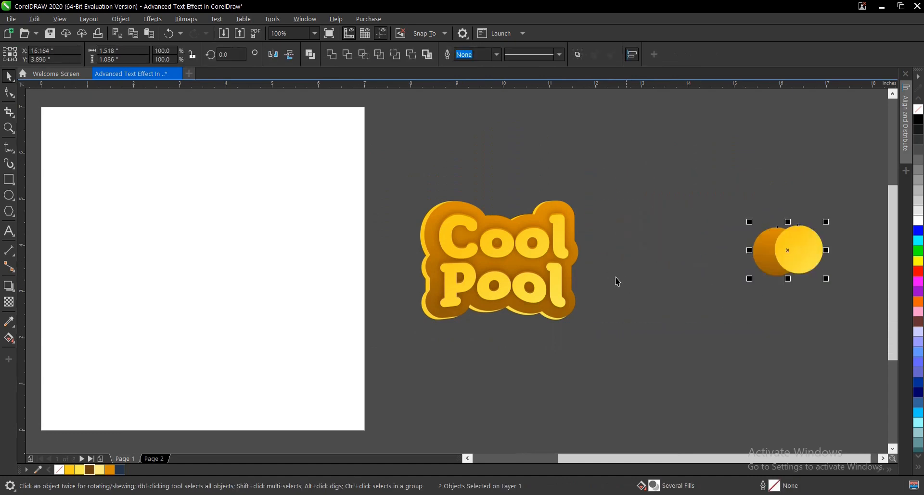
left_click(623, 278)
- Examine the assembled gold Cool Pool artwork, and view the blue version on page 2 close up and in full-screen preview
key("z")
left_click_drag(408, 179, 605, 342)
key("space")
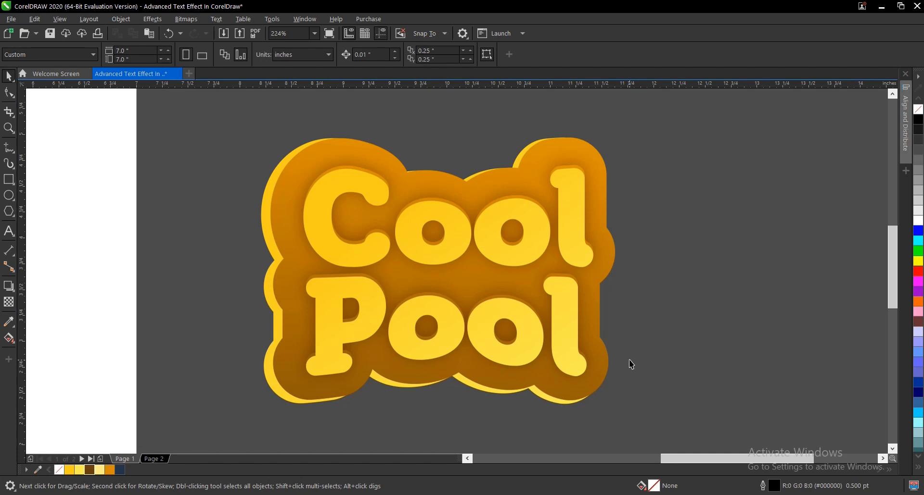
scroll(628, 360, "down", 4)
left_click_drag(663, 227, 431, 403)
left_click(155, 459)
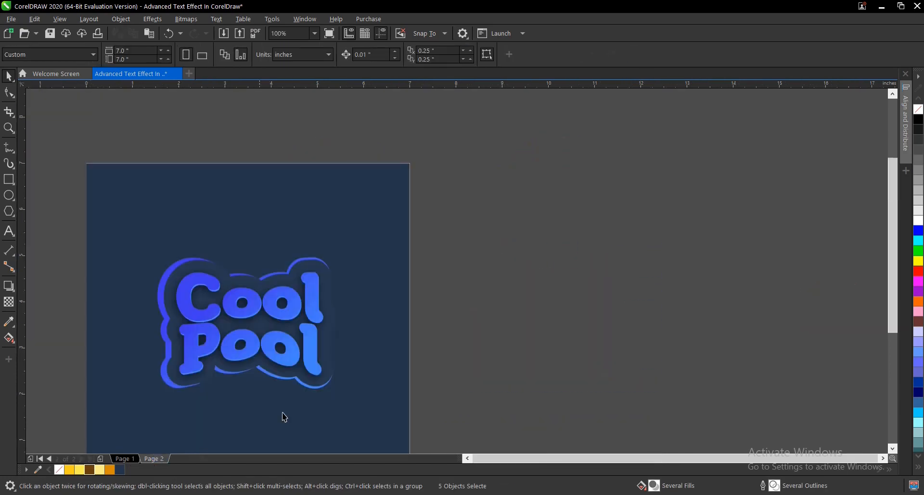
scroll(577, 305, "down", 3)
scroll(404, 340, "up", 3)
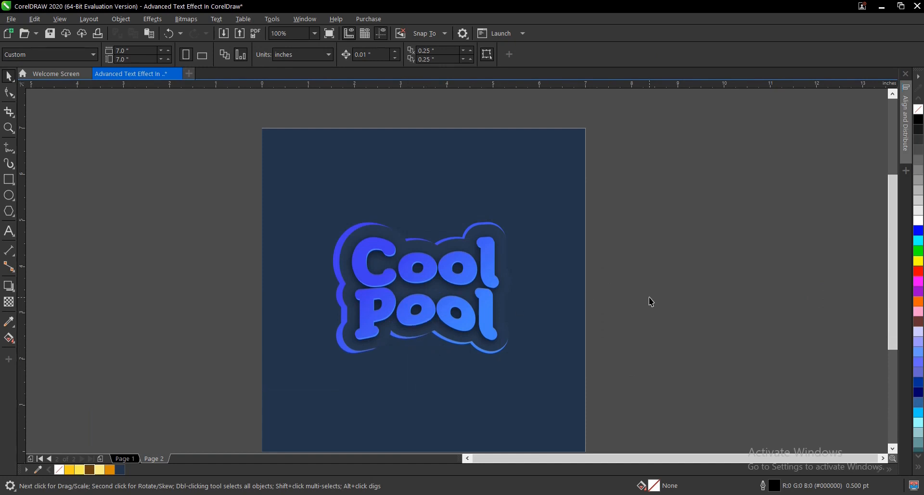
key("z")
left_click_drag(276, 183, 576, 405)
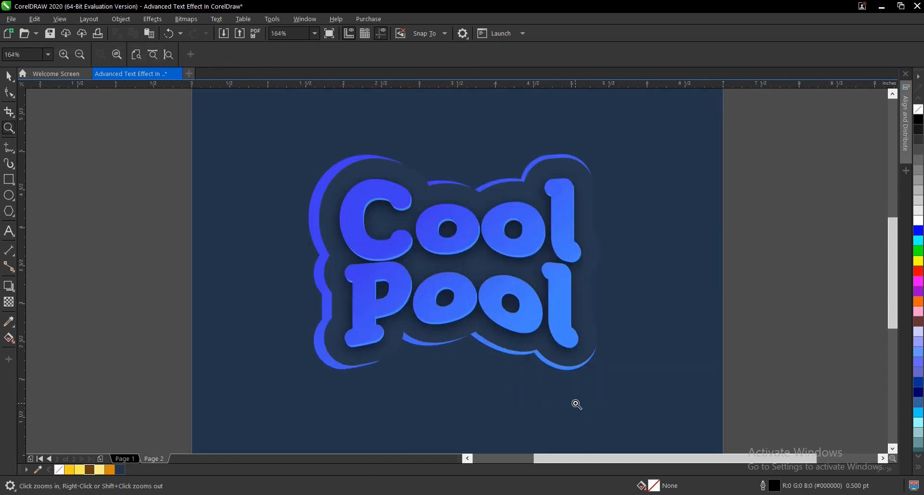
key("space")
left_click(329, 33)
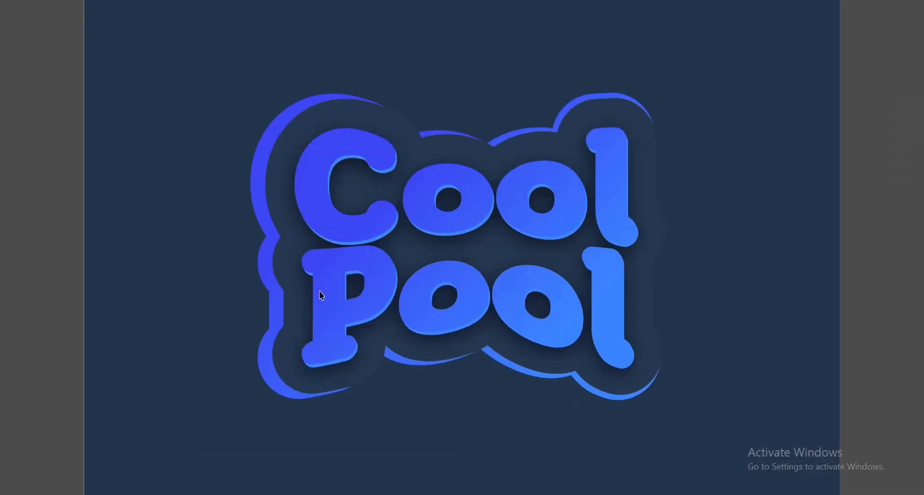
left_click(91, 315)
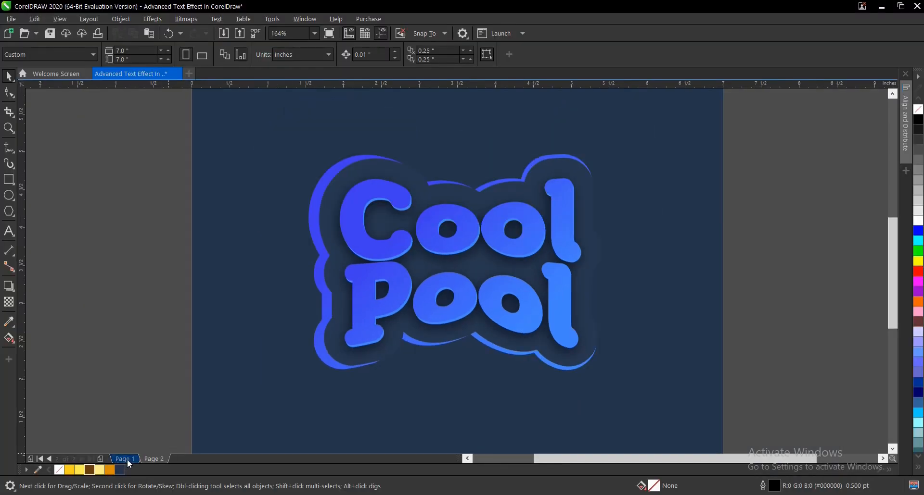
- Add a page-sized 7 by 7 inch background rectangle on page 1 and fill it with orange #DA8D00
left_click(126, 459)
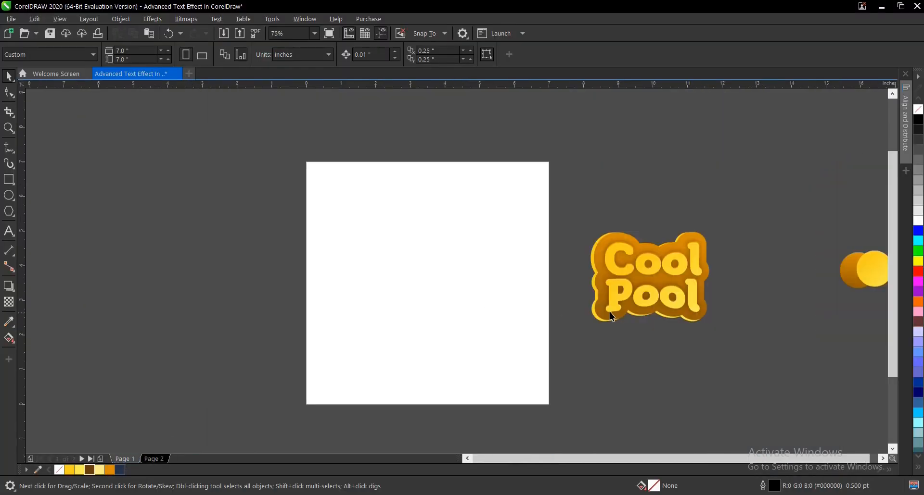
double_click(8, 180)
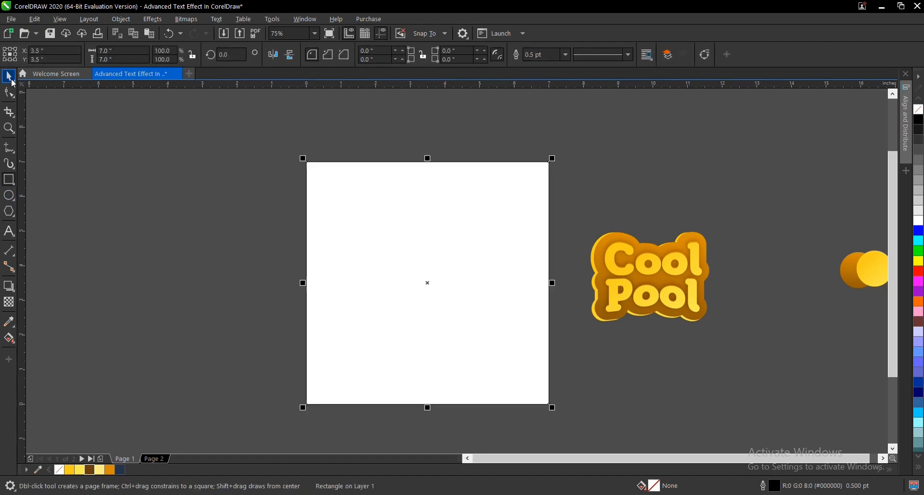
left_click(111, 471)
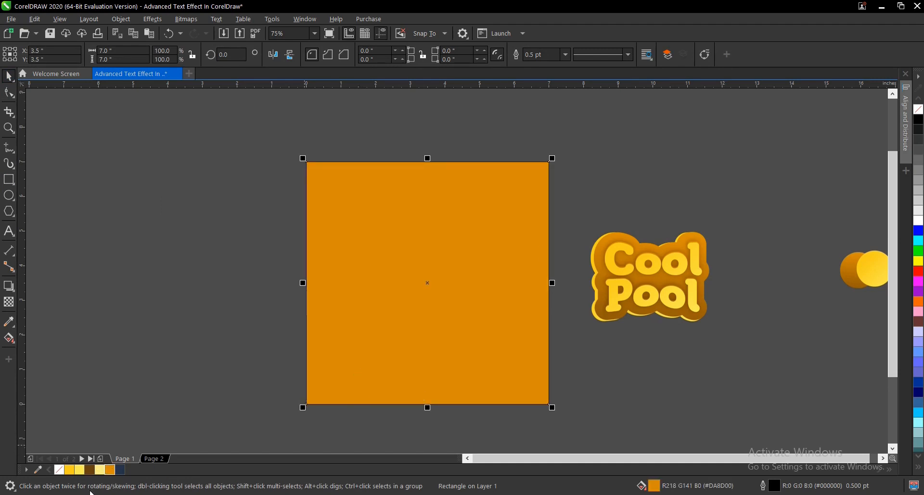
- Group the five Cool Pool artwork objects and centre the group on the orange page background
left_click_drag(782, 184, 548, 362)
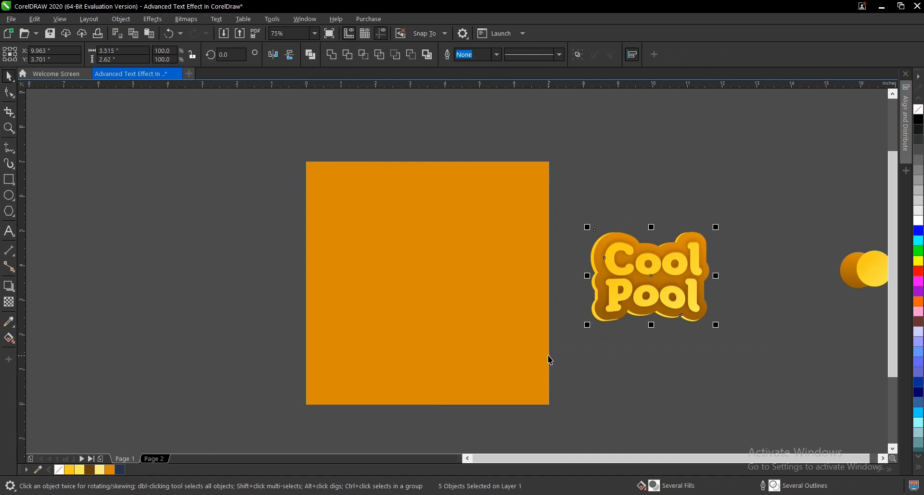
key("ctrl+g")
key("p")
scroll(464, 301, "up", 2)
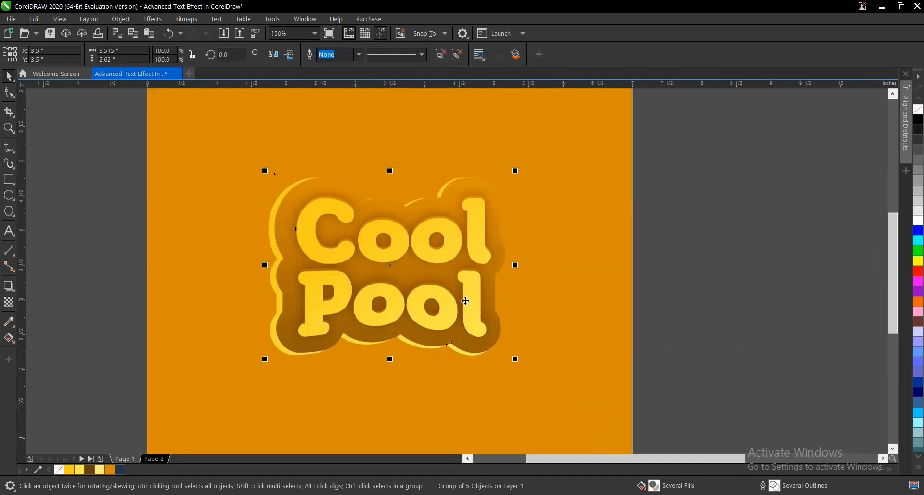
- Enlarge the Cool Pool group proportionally from its centre to about 4.171 by 3.109 inches
scroll(465, 301, "up", 2)
scroll(471, 313, "down", 2)
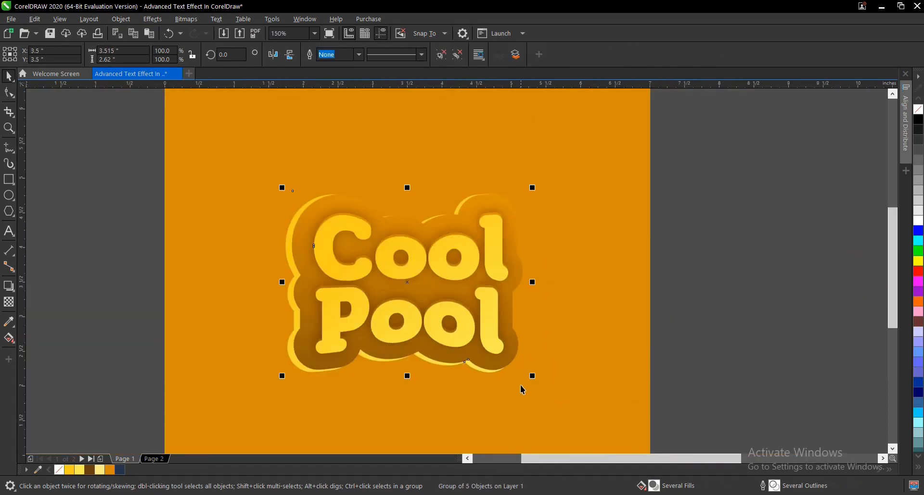
left_click_drag(532, 376, 555, 394)
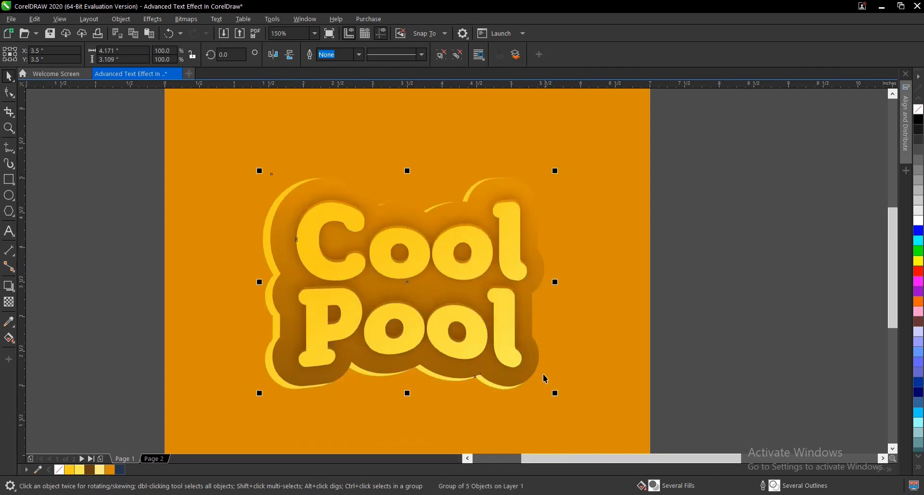
scroll(540, 358, "down", 2)
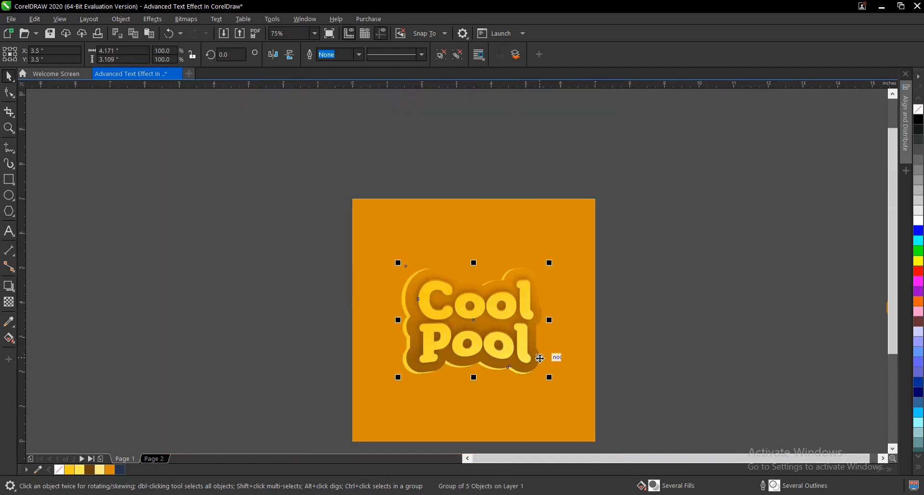
- Compare the finished orange design on page 1 with the blue version on page 2 in full-screen preview
left_click(314, 34)
left_click(301, 62)
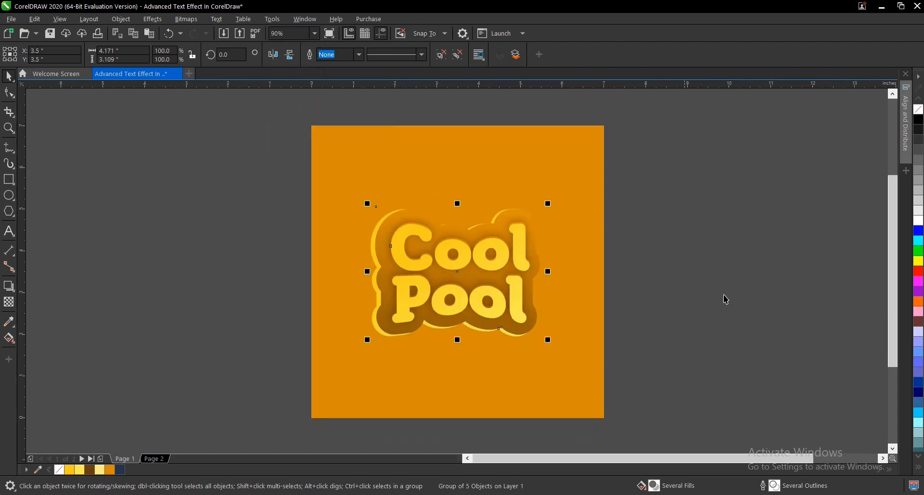
left_click(462, 191)
left_click(329, 34)
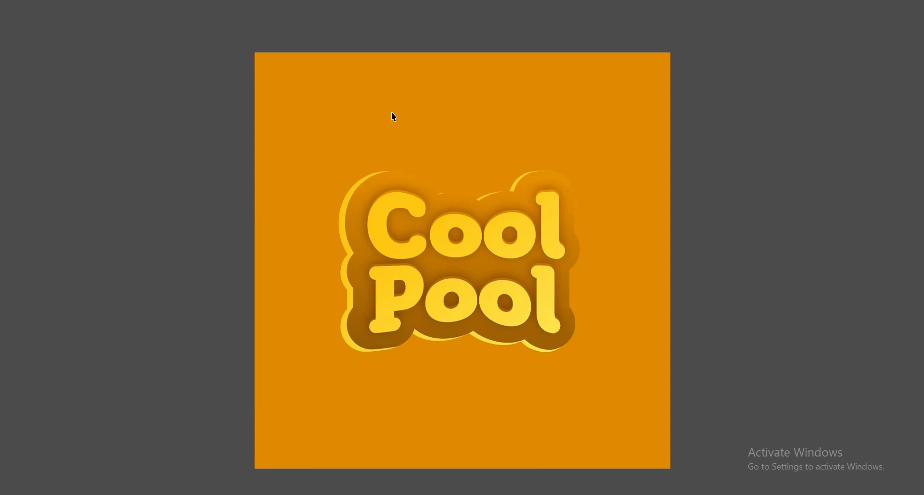
key("Page_Down")
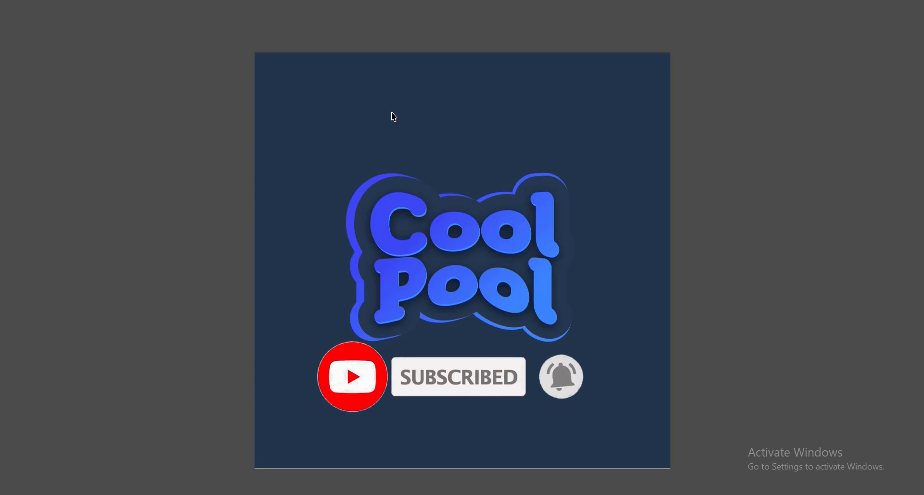
key("Page_Up")
key("Page_Down")
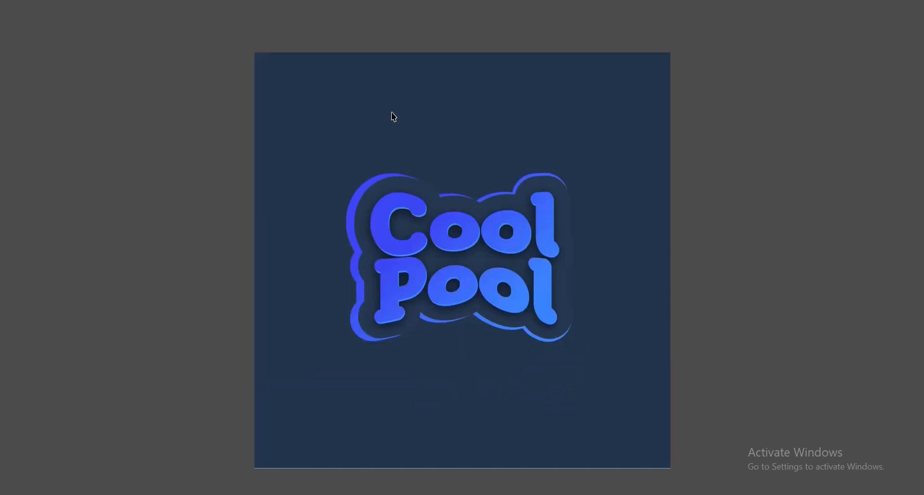
key("Page_Up")
key("Page_Down")
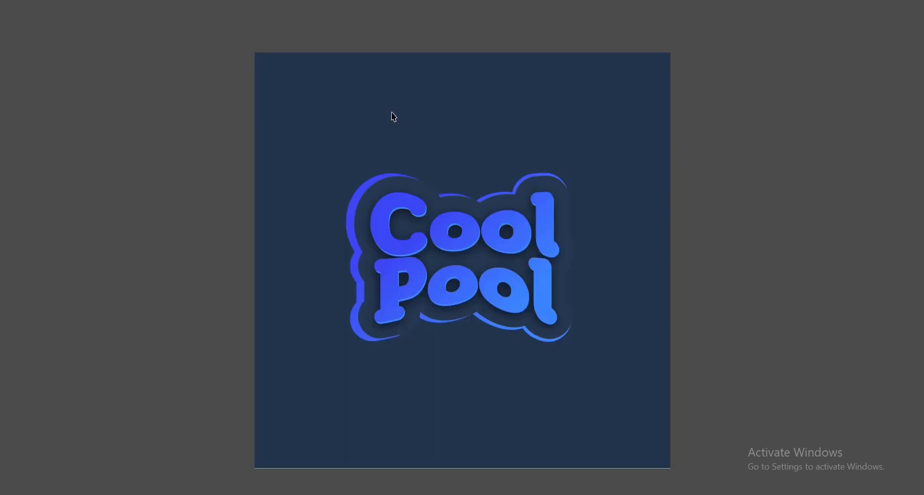